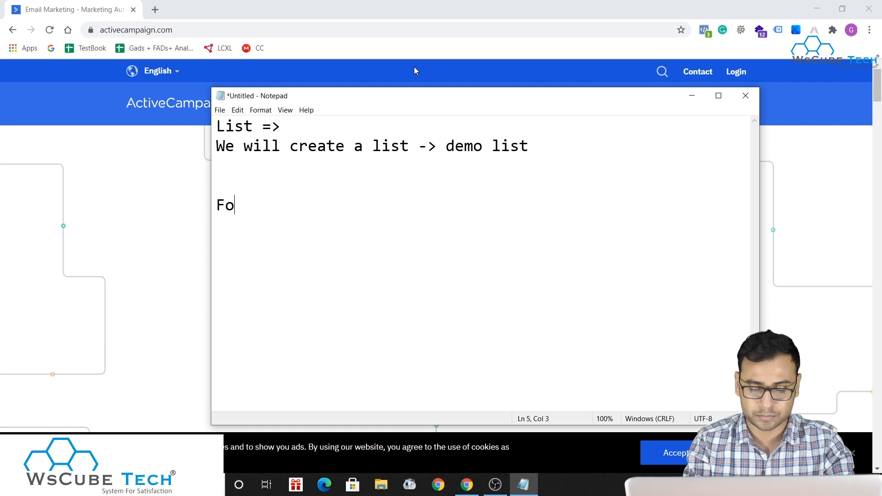
Replace the unfinished word below the list note with the line "Forms -> Forms -> website -> fill ->"
{"action": "key", "text": "BackSpace"}
{"action": "key", "text": "BackSpace"}
{"action": "key", "text": "BackSpace"}
{"action": "key", "text": "BackSpace"}
{"action": "key", "text": "BackSpace"}
{"action": "key", "text": "BackSpace"}
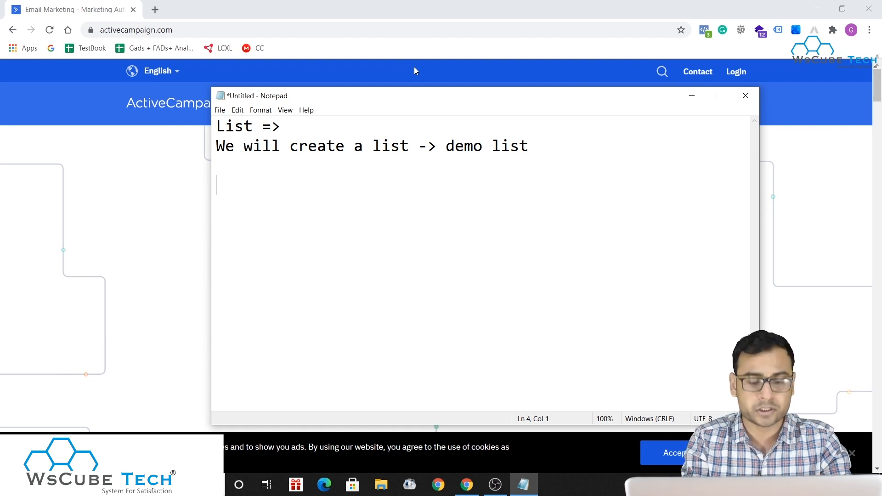
{"action": "type", "text": "Forms ->"}
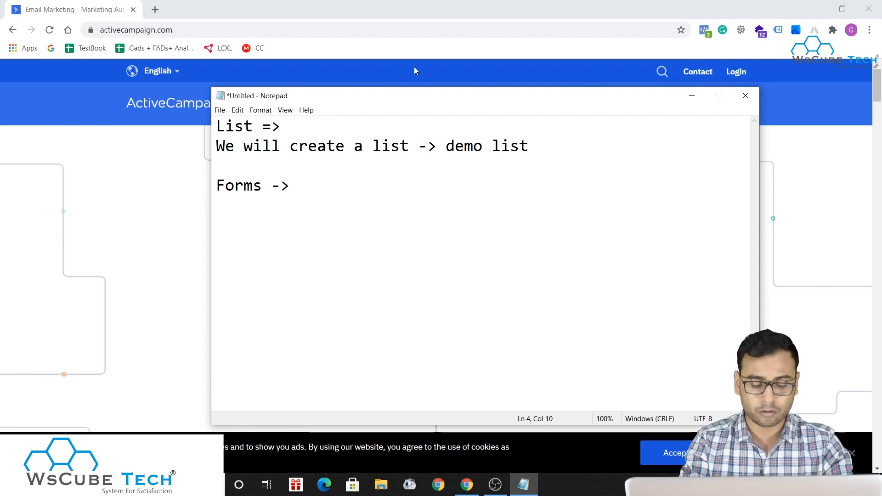
{"action": "type", "text": " Forms "}
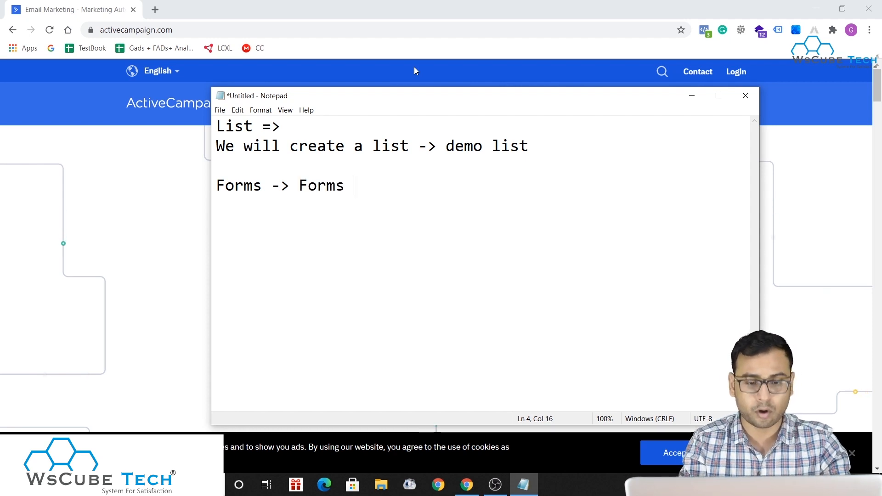
{"action": "type", "text": "-> websi"}
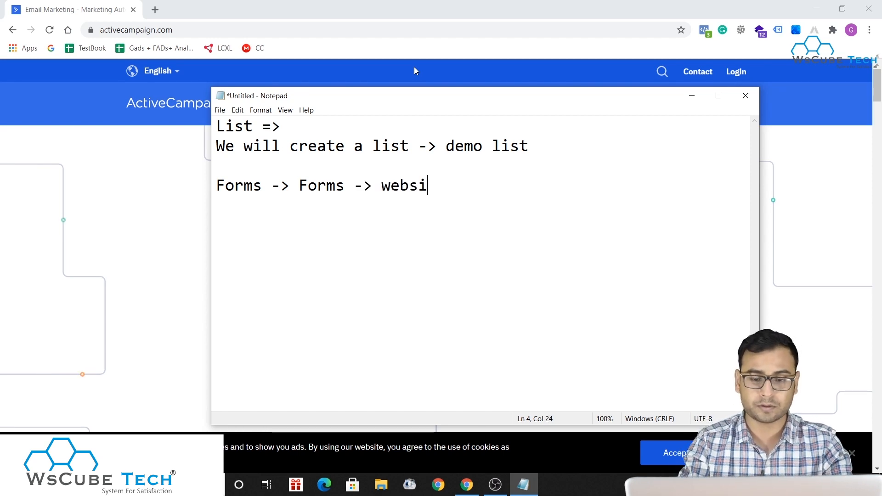
{"action": "type", "text": "te -> fill ->"}
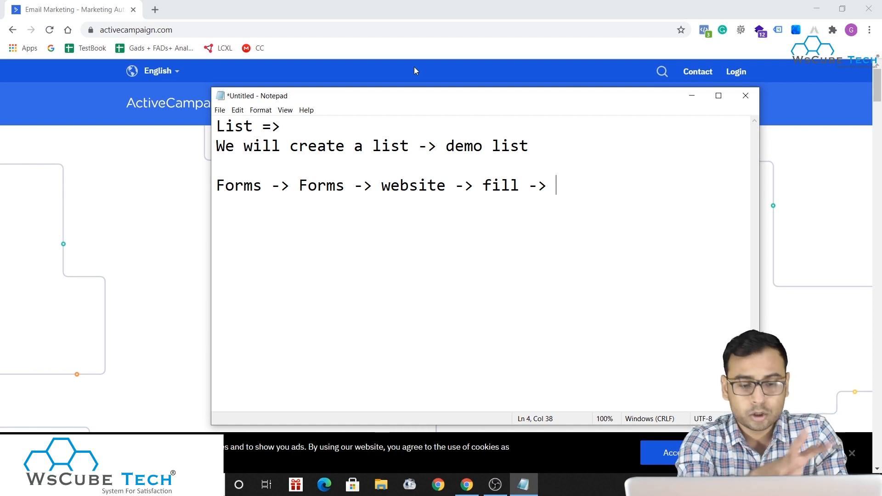
Replace the entire note with the single line "1 - Lists"
{"action": "key", "text": "ctrl+a"}
{"action": "type", "text": "1 - Lsit"}
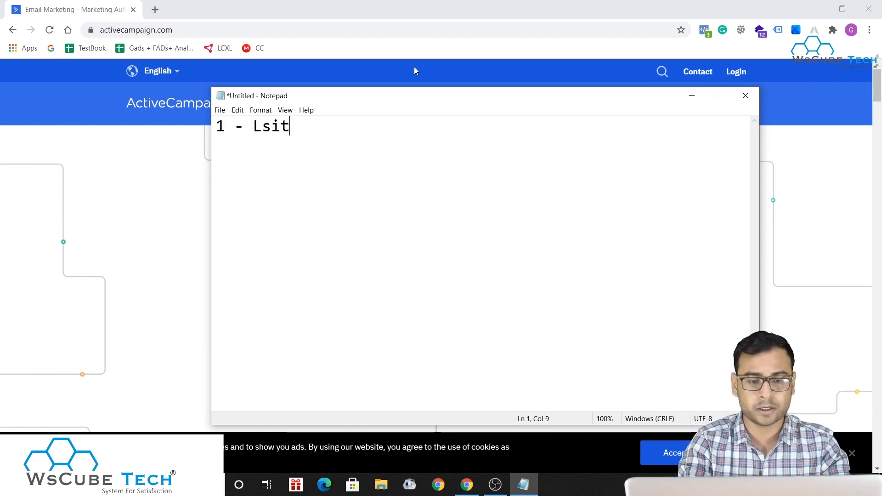
{"action": "key", "text": "BackSpace"}
{"action": "key", "text": "BackSpace"}
{"action": "key", "text": "BackSpace"}
{"action": "type", "text": "ists"}
Add a second line to the note reading "2 - Form Creation + Website"
{"action": "key", "text": "Return"}
{"action": "type", "text": "2 - Form Creation"}
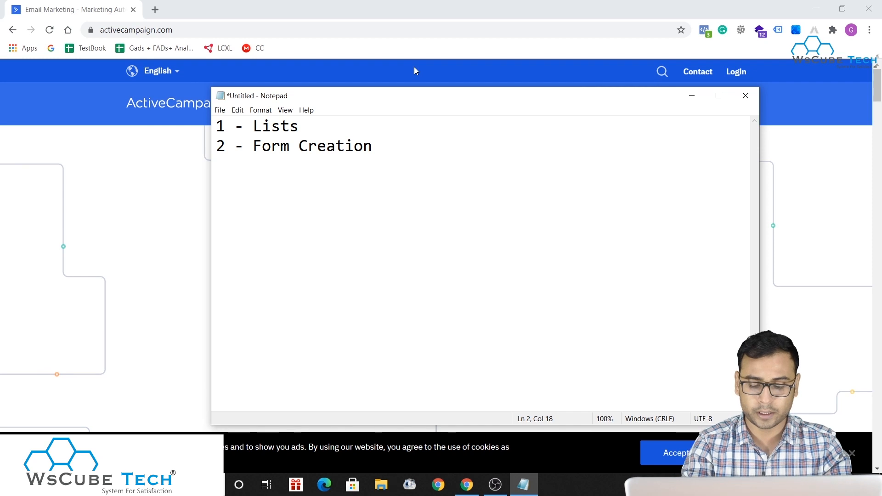
{"action": "type", "text": " + Web"}
{"action": "key", "text": "BackSpace"}
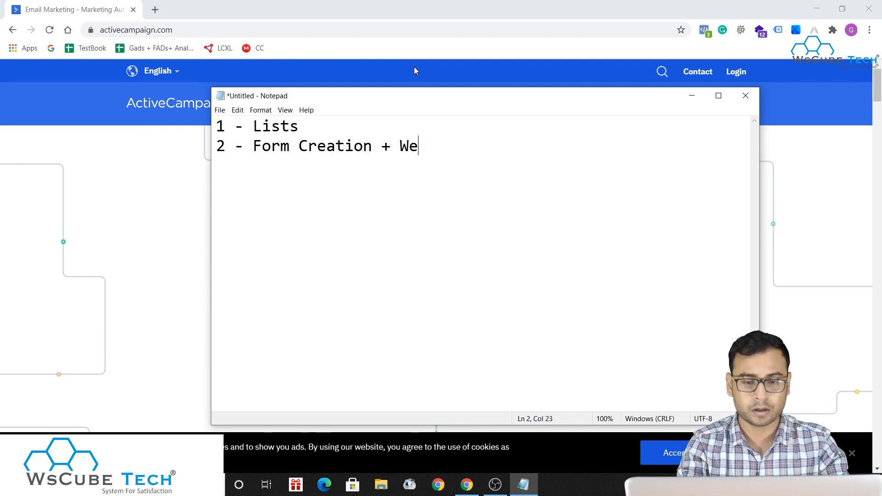
{"action": "type", "text": "bsite"}
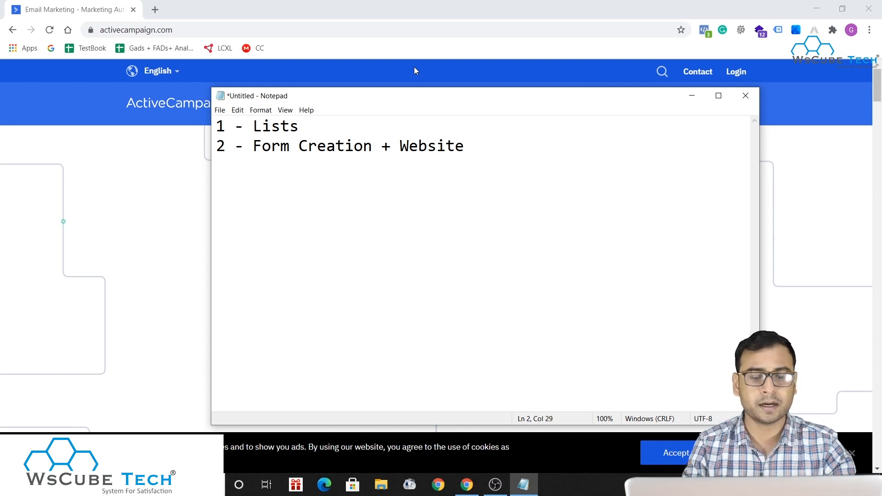
Switch to the browser and copy the signed-in Google account's e-mail address from a new tab
{"action": "left_click", "coordinate": [415, 67]}
{"action": "key", "text": "ctrl+t"}
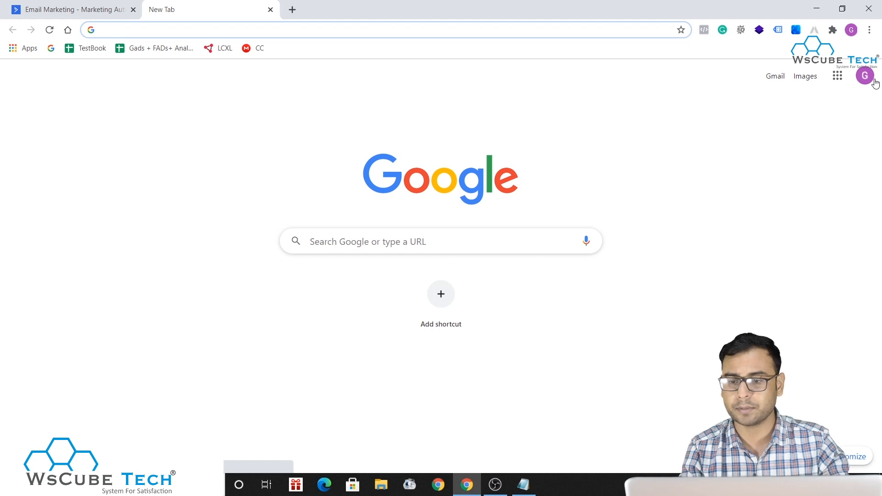
{"action": "left_click", "coordinate": [796, 183]}
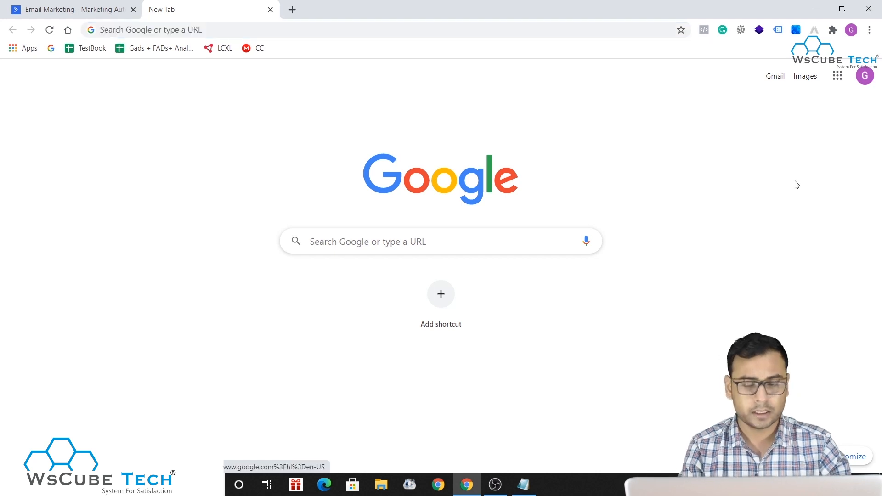
{"action": "left_click", "coordinate": [864, 76]}
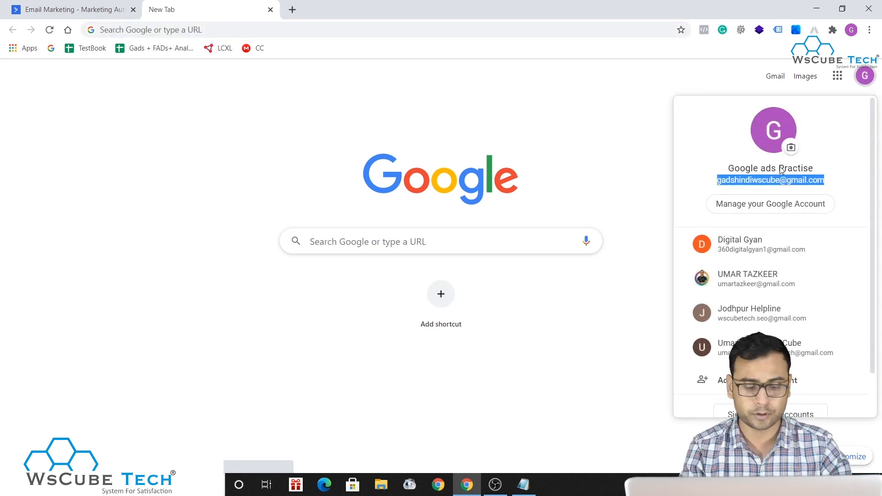
Start the ActiveCampaign free trial with the copied e-mail address
{"action": "key", "text": "ctrl+Tab"}
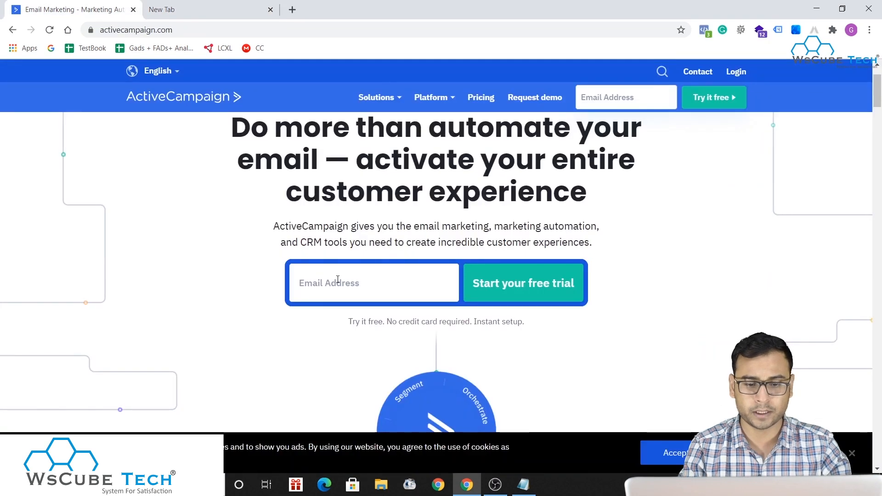
{"action": "key", "text": "ctrl+v"}
{"action": "key", "text": "Return"}
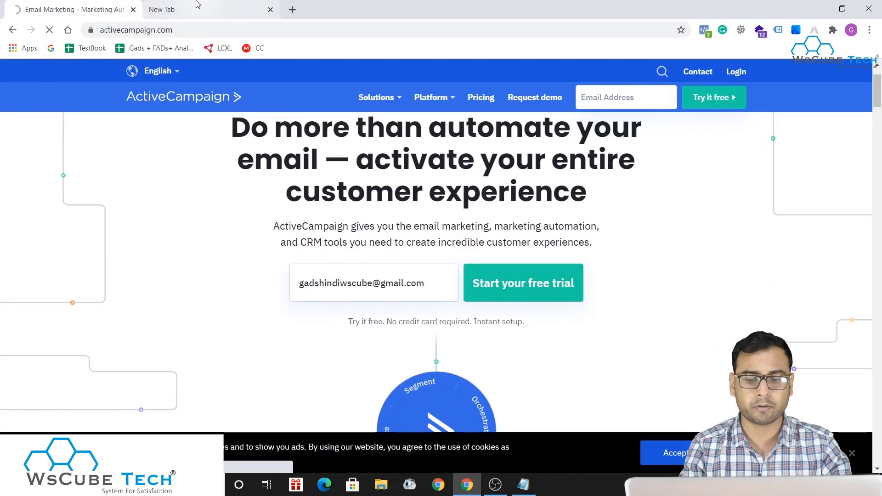
Open gmail.com in the second browser tab
{"action": "left_click", "coordinate": [197, 5]}
{"action": "left_click", "coordinate": [521, 92]}
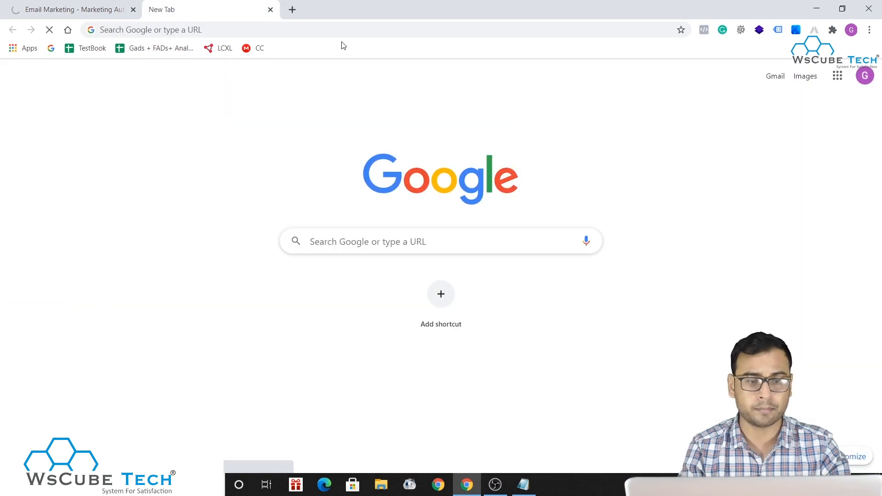
{"action": "left_click", "coordinate": [280, 29]}
{"action": "type", "text": "gmail.co"}
{"action": "key", "text": "Return"}
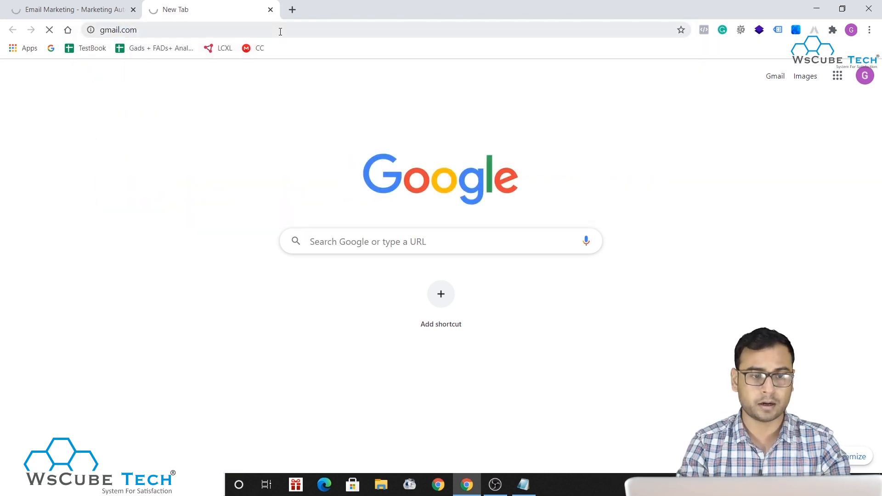
{"action": "left_click", "coordinate": [41, 3]}
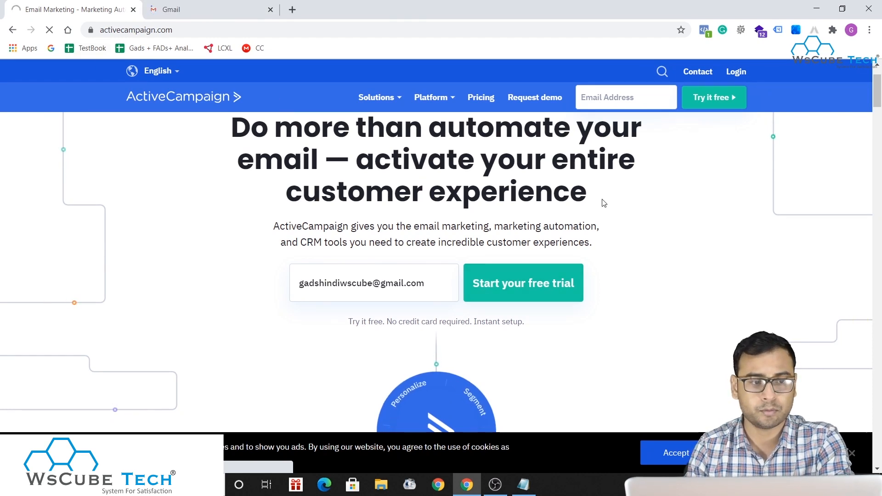
{"action": "scroll", "coordinate": [602, 200], "scroll_direction": "down", "scroll_amount": 1}
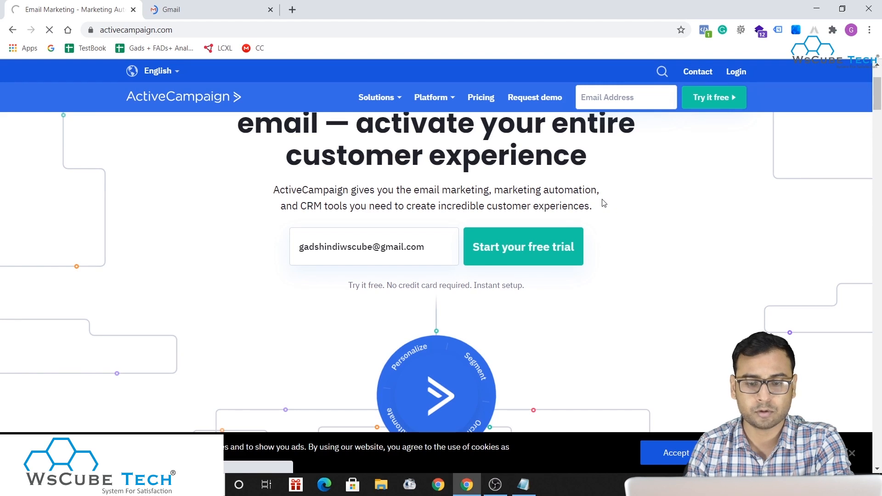
{"action": "scroll", "coordinate": [604, 203], "scroll_direction": "down", "scroll_amount": 2}
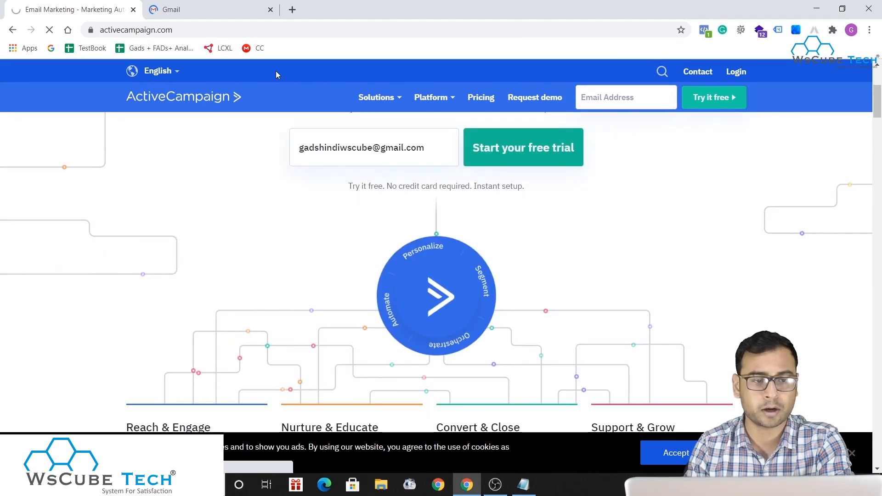
{"action": "left_click", "coordinate": [178, 6]}
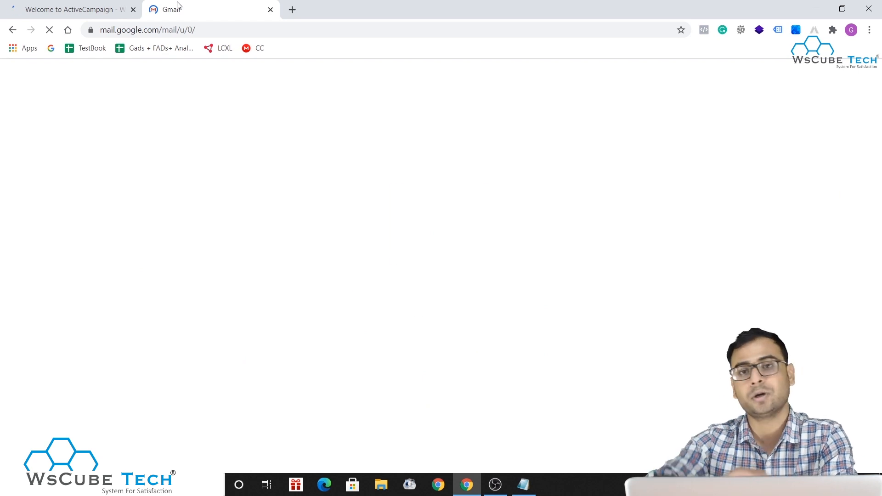
Return to the ActiveCampaign onboarding page, enter WsCube as the name and continue
{"action": "left_click", "coordinate": [68, 4]}
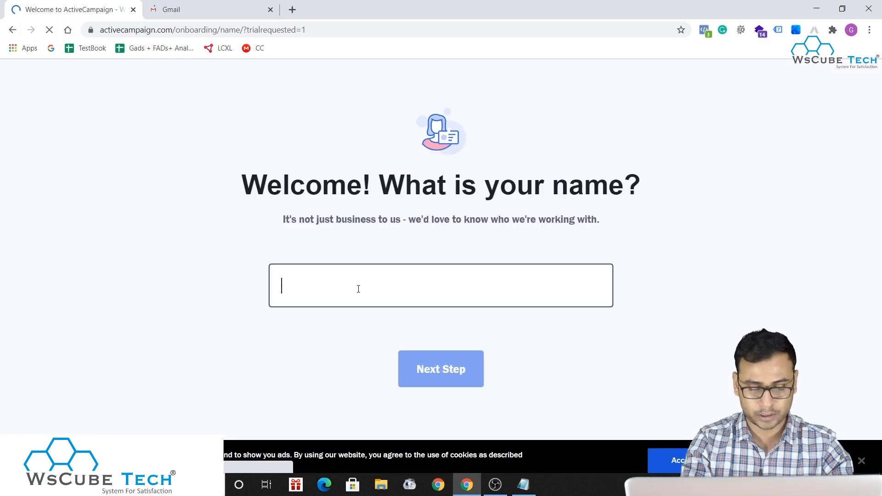
{"action": "type", "text": "WsCube"}
{"action": "left_click", "coordinate": [406, 341]}
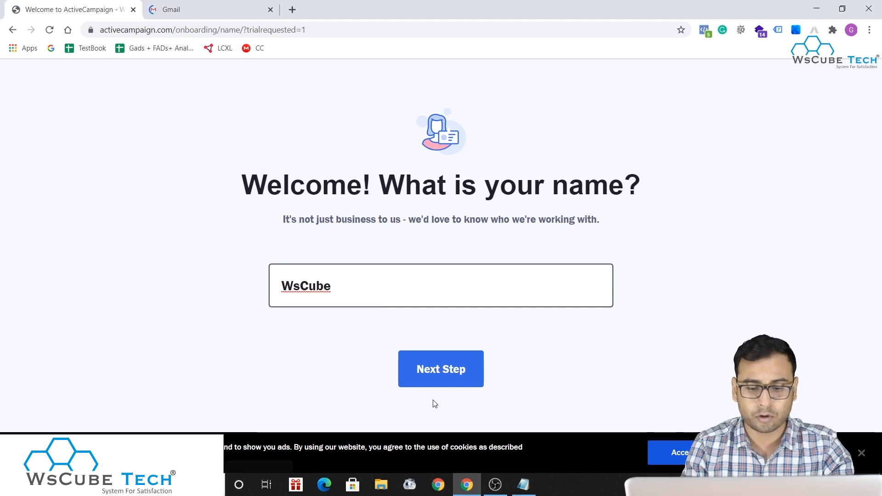
{"action": "left_click", "coordinate": [424, 367]}
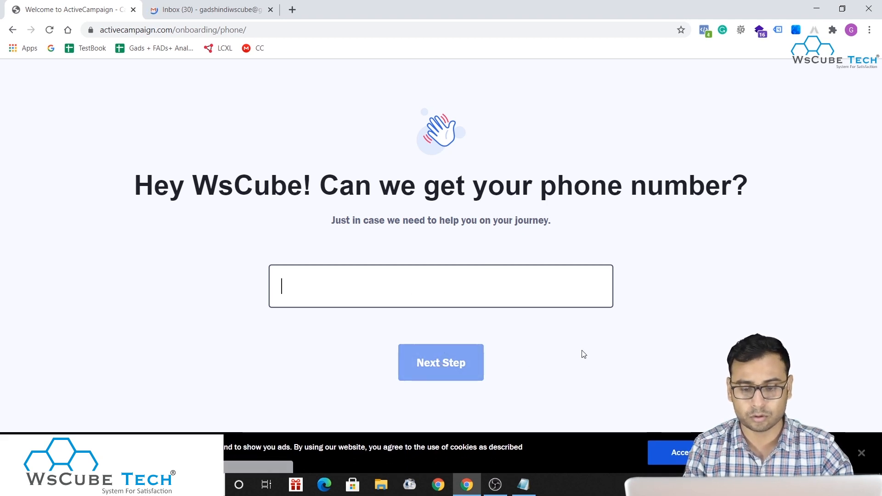
Accept the cookie notice, then enter the phone number and continue to the business questions
{"action": "left_click", "coordinate": [665, 459]}
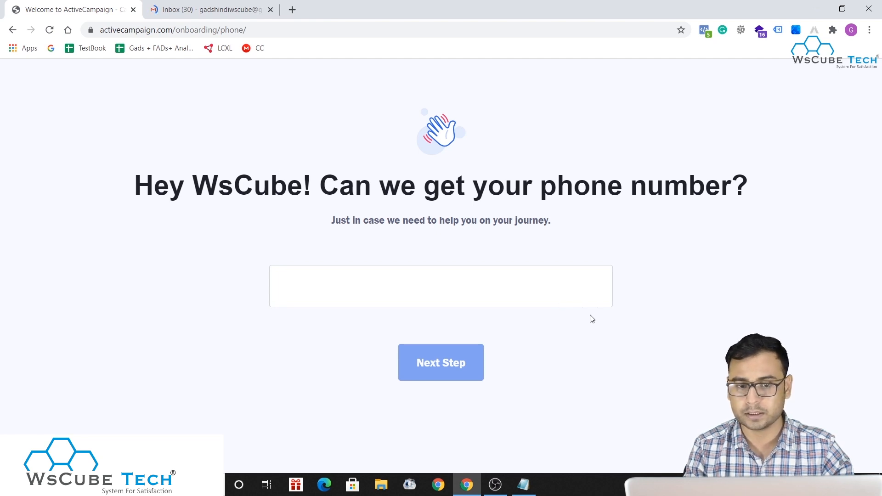
{"action": "type", "text": "12456789"}
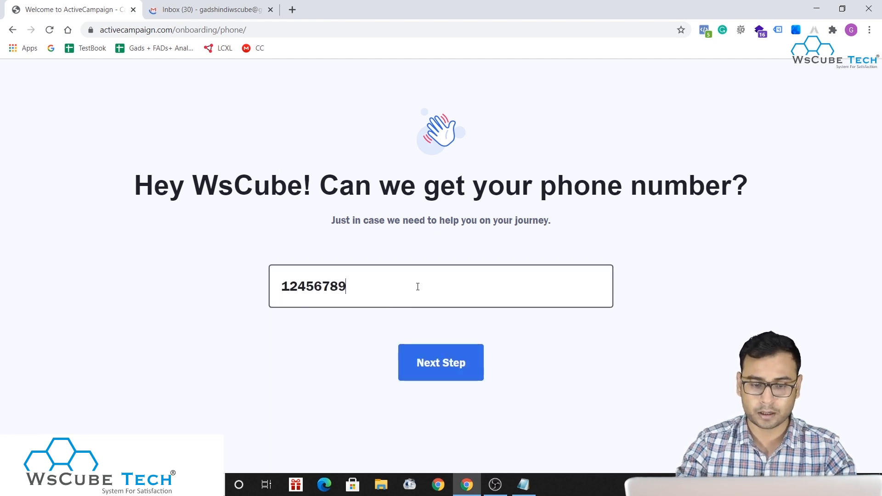
{"action": "type", "text": "01"}
{"action": "left_click", "coordinate": [429, 370]}
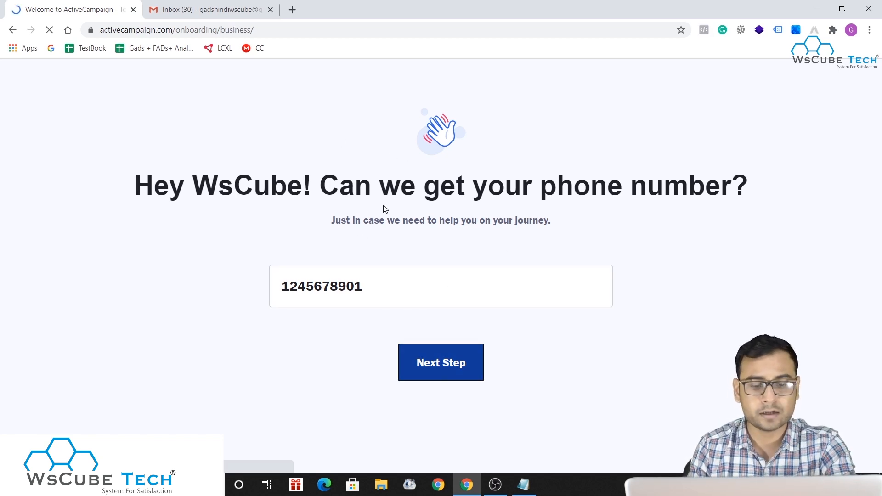
Set the business industry to E-Commerce / Retail and choose an employee count range
{"action": "scroll", "coordinate": [531, 132], "scroll_direction": "down", "scroll_amount": 2}
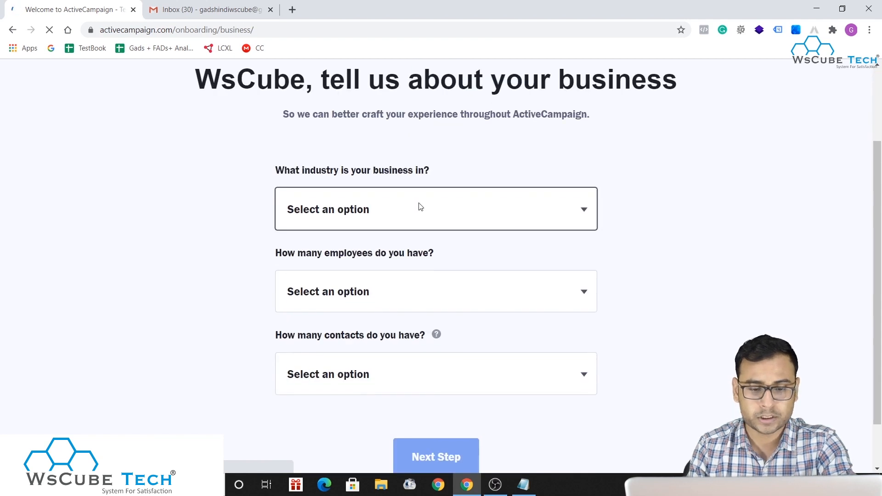
{"action": "scroll", "coordinate": [427, 230], "scroll_direction": "down", "scroll_amount": 1}
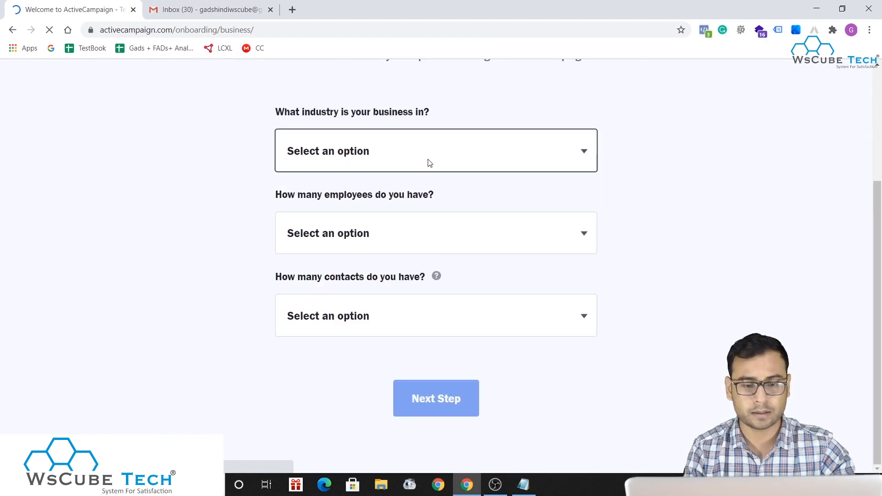
{"action": "left_click", "coordinate": [378, 160]}
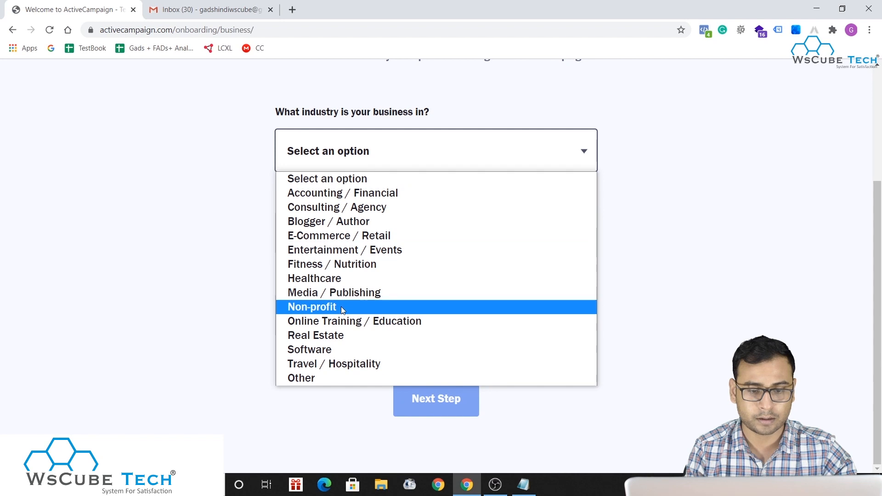
{"action": "left_click", "coordinate": [341, 239]}
{"action": "left_click", "coordinate": [341, 241]}
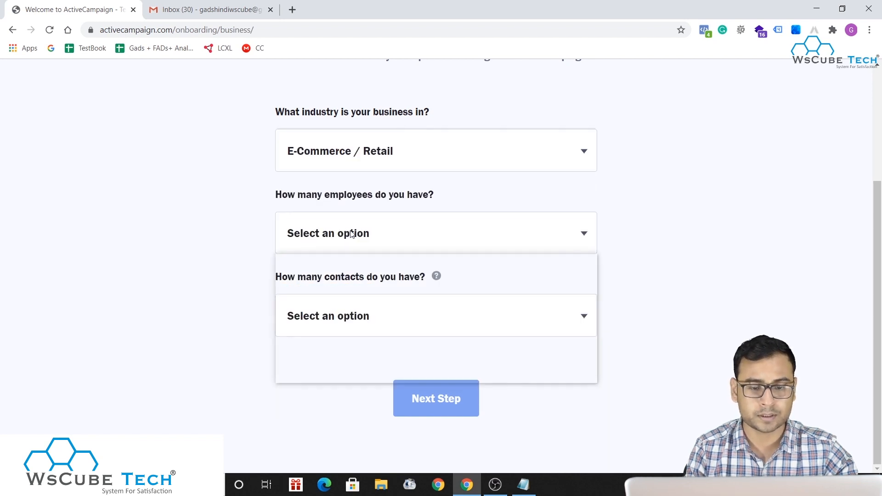
{"action": "left_click", "coordinate": [327, 290]}
Set the number of contacts to < 500 and submit the business details
{"action": "left_click", "coordinate": [362, 309]}
{"action": "left_click", "coordinate": [180, 243]}
{"action": "left_click", "coordinate": [363, 313]}
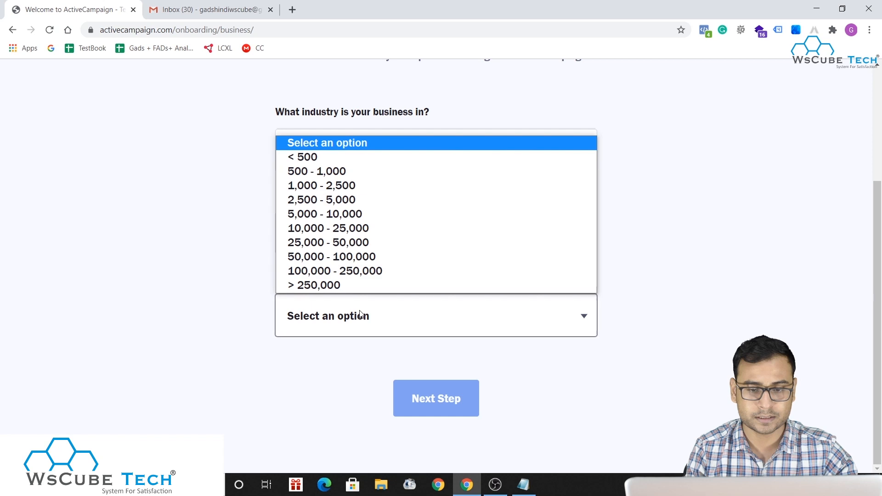
{"action": "left_click", "coordinate": [172, 316]}
{"action": "left_click", "coordinate": [344, 322]}
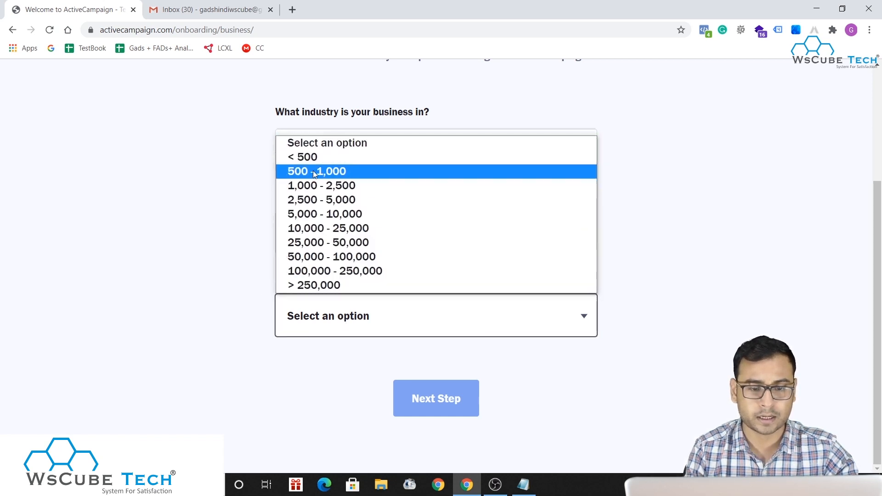
{"action": "left_click", "coordinate": [311, 158]}
{"action": "left_click", "coordinate": [425, 396]}
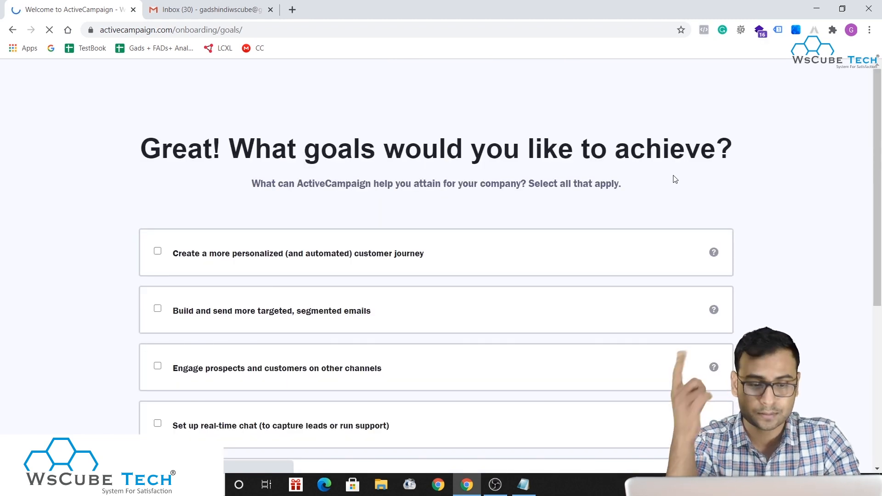
Choose Something else as the company goal and continue to the next onboarding question
{"action": "scroll", "coordinate": [838, 216], "scroll_direction": "down", "scroll_amount": 7}
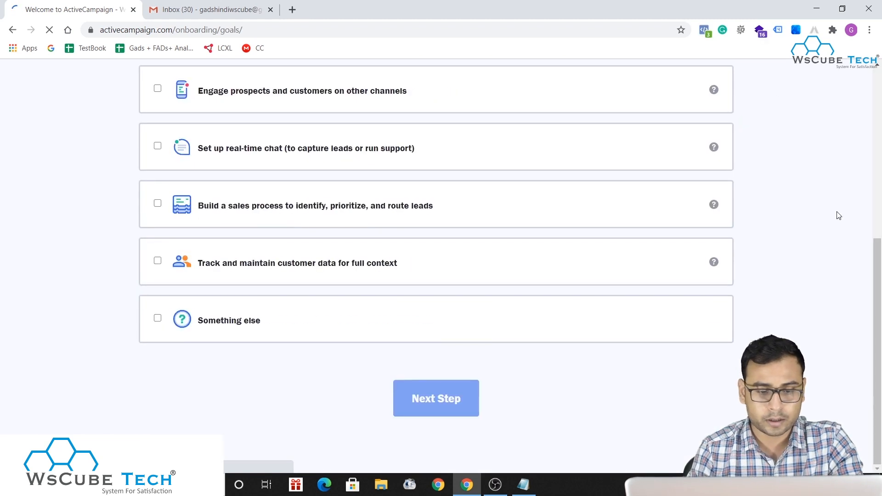
{"action": "left_click", "coordinate": [157, 321]}
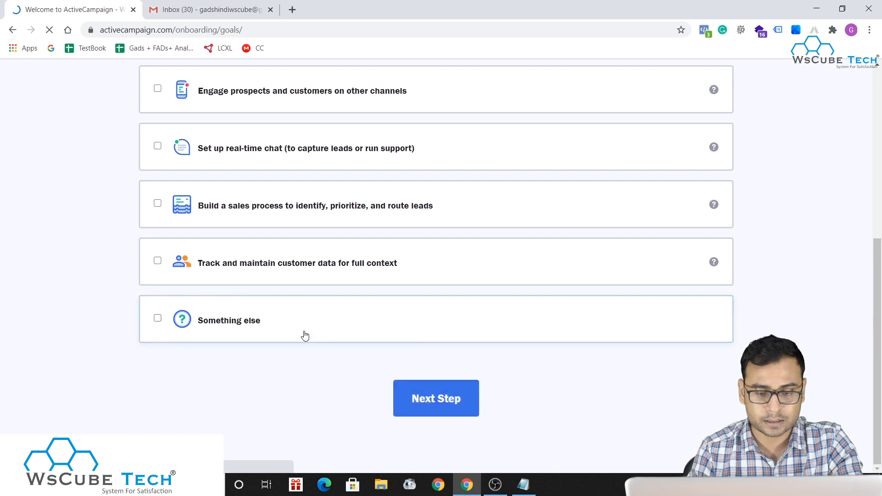
{"action": "scroll", "coordinate": [731, 329], "scroll_direction": "up", "scroll_amount": 7}
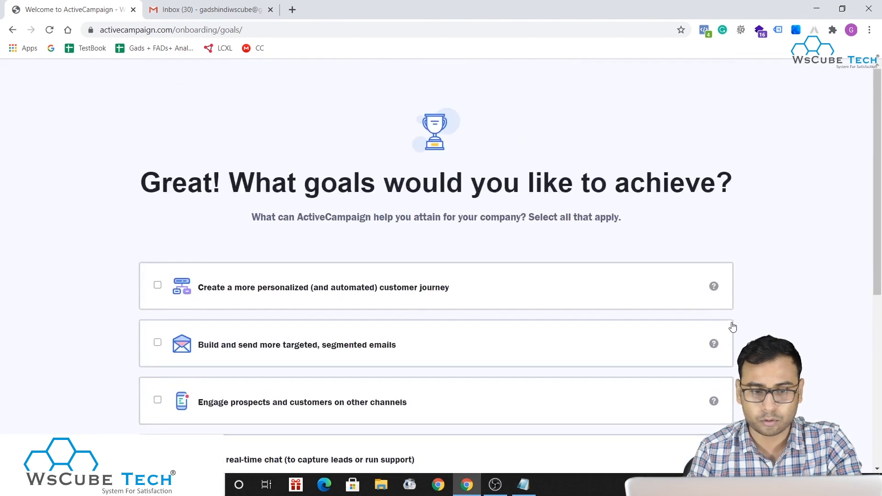
{"action": "scroll", "coordinate": [732, 326], "scroll_direction": "down", "scroll_amount": 7}
{"action": "left_click", "coordinate": [458, 401]}
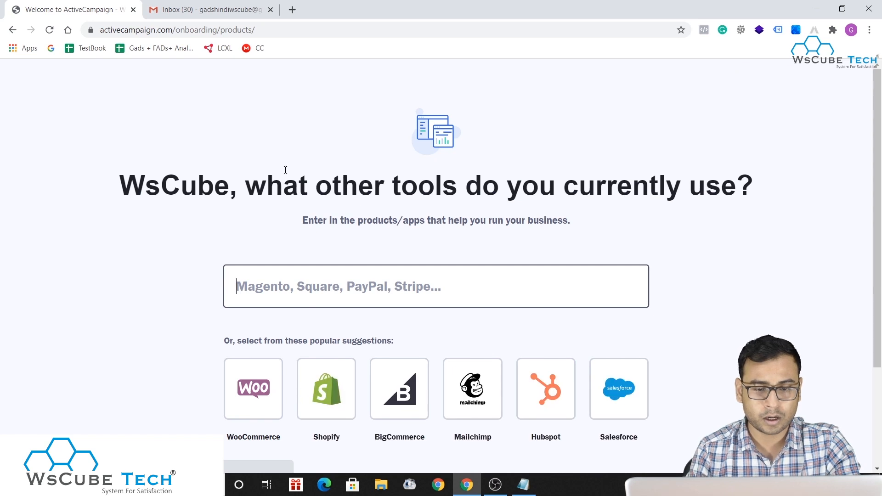
Skip the question about other tools, then enter the account password and submit it to finish the signup
{"action": "scroll", "coordinate": [784, 303], "scroll_direction": "down", "scroll_amount": 3}
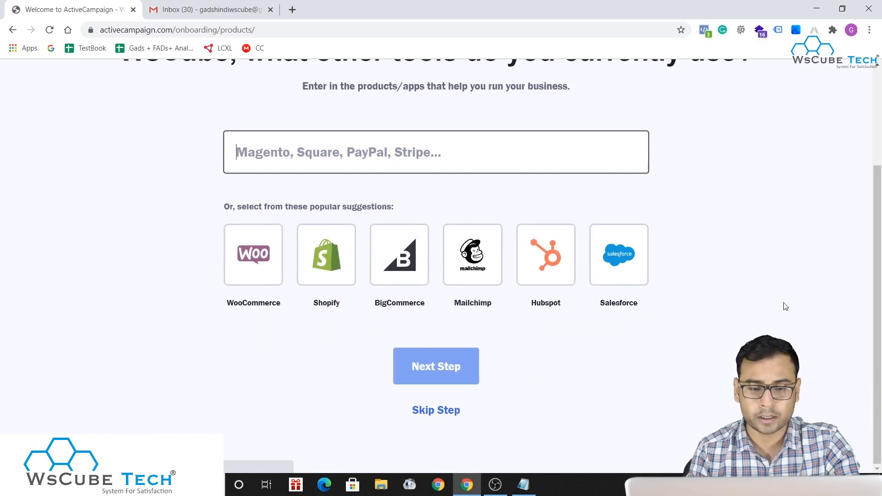
{"action": "left_click", "coordinate": [442, 411]}
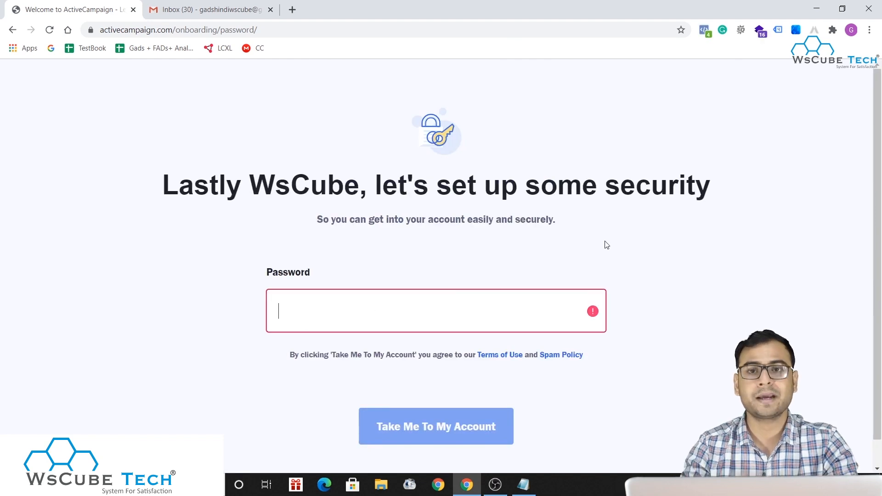
{"action": "type", "text": "•••••••••"}
{"action": "key", "text": "Return"}
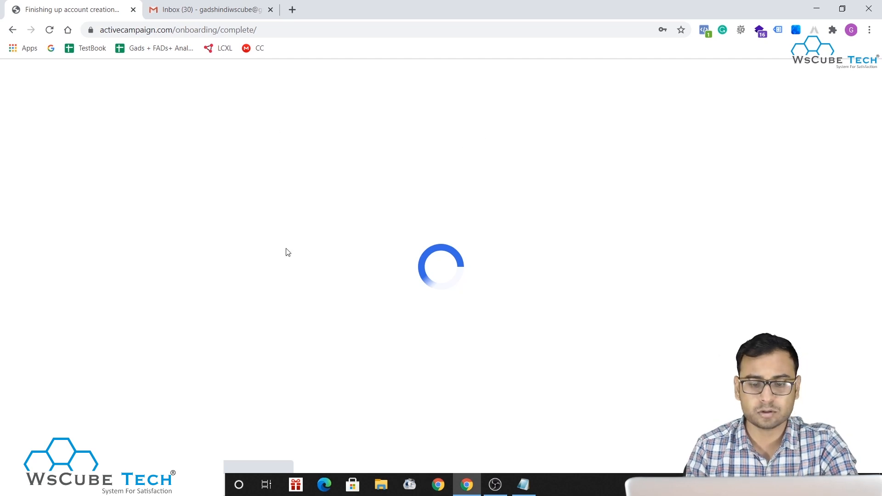
Switch to Gmail and reload the inbox while the account is being created, then return to ActiveCampaign
{"action": "left_click", "coordinate": [201, 10]}
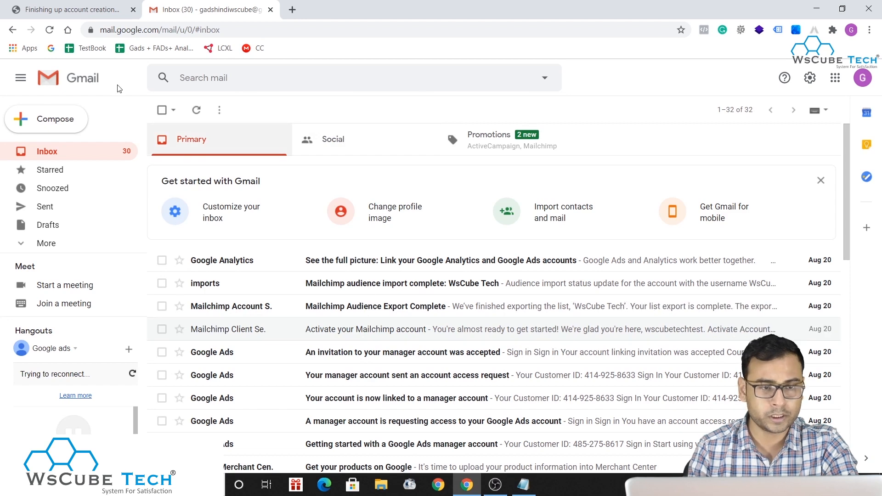
{"action": "left_click", "coordinate": [49, 30]}
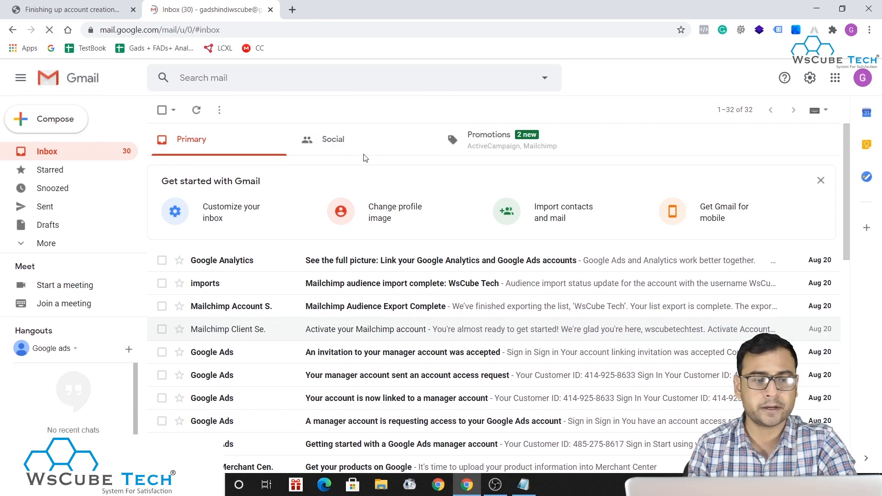
{"action": "left_click", "coordinate": [69, 10]}
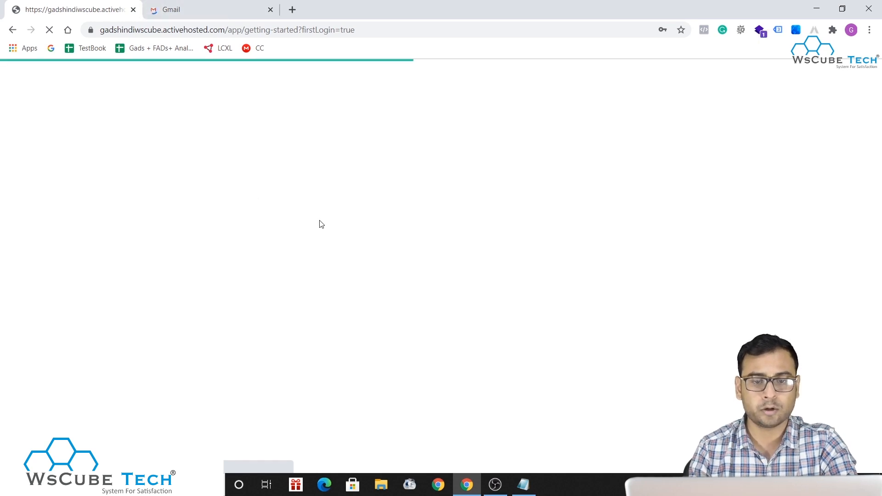
{"action": "left_click", "coordinate": [216, 6]}
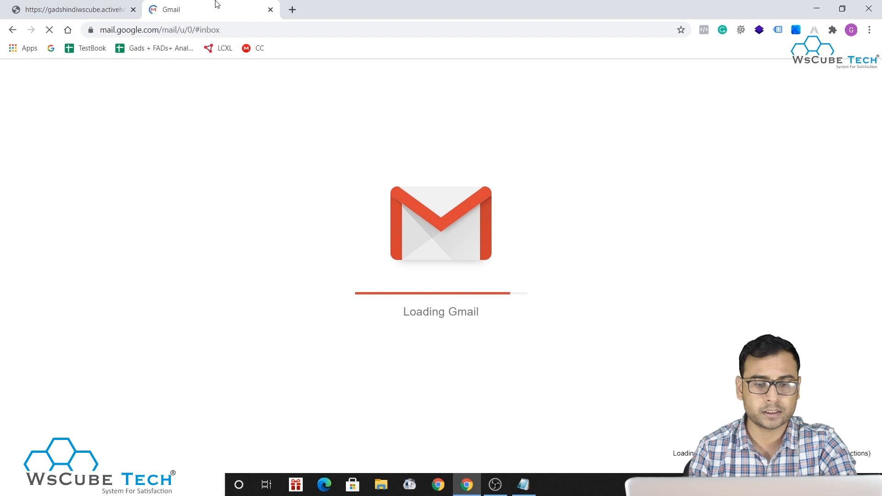
{"action": "left_click", "coordinate": [61, 5]}
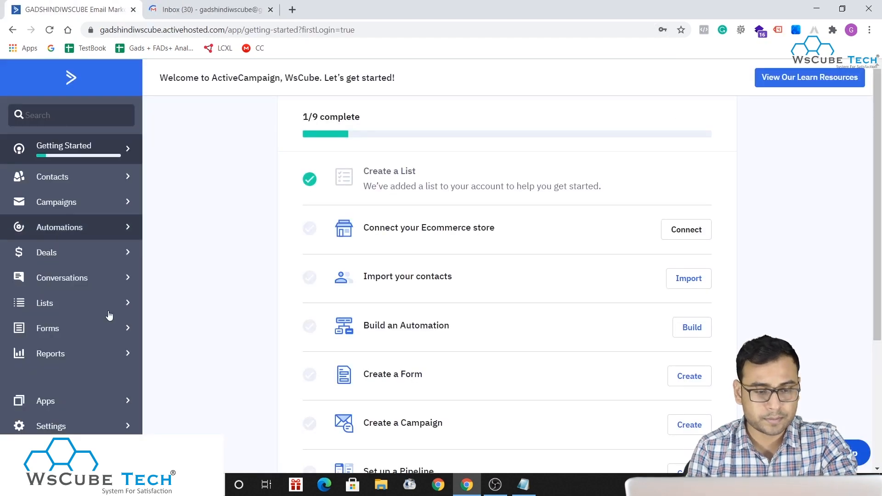
Review the Getting Started checklist, then mark all its items complete and dismiss it
{"action": "scroll", "coordinate": [483, 337], "scroll_direction": "down", "scroll_amount": 4}
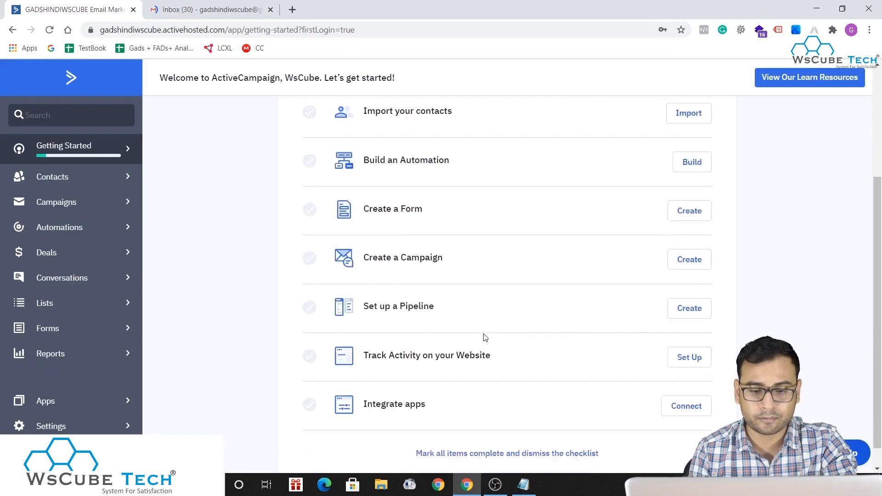
{"action": "scroll", "coordinate": [394, 279], "scroll_direction": "up", "scroll_amount": 4}
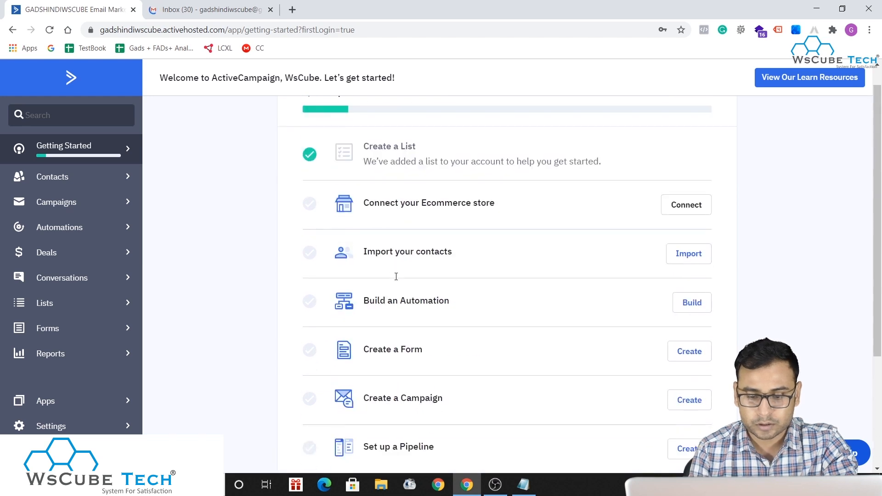
{"action": "scroll", "coordinate": [395, 277], "scroll_direction": "down", "scroll_amount": 4}
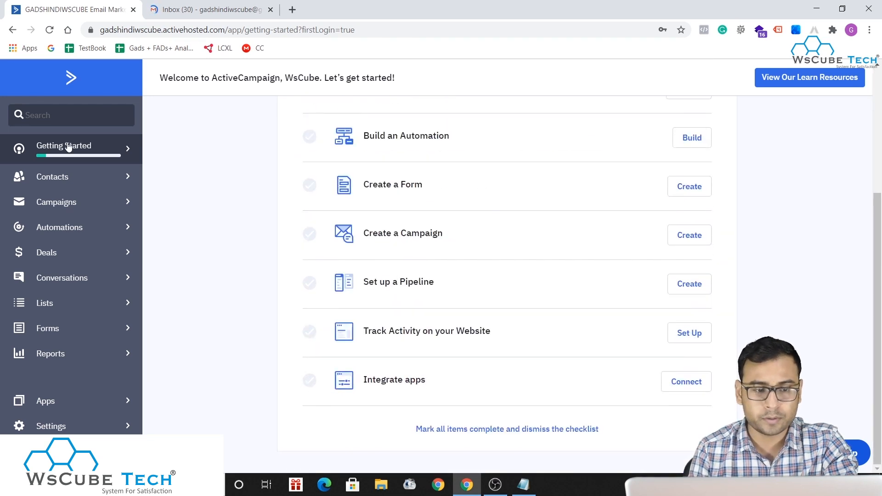
{"action": "left_click", "coordinate": [526, 428]}
{"action": "left_click", "coordinate": [569, 310]}
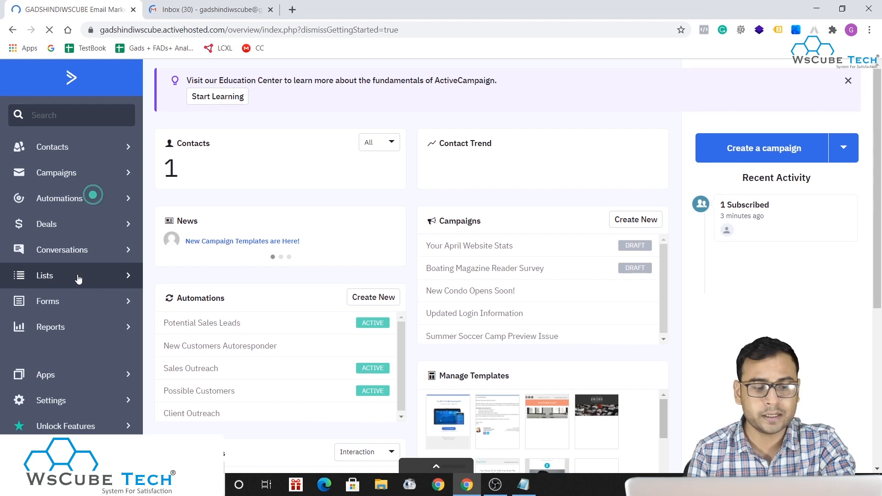
Open the account's lists and add the recommended Prospects list
{"action": "left_click", "coordinate": [61, 275]}
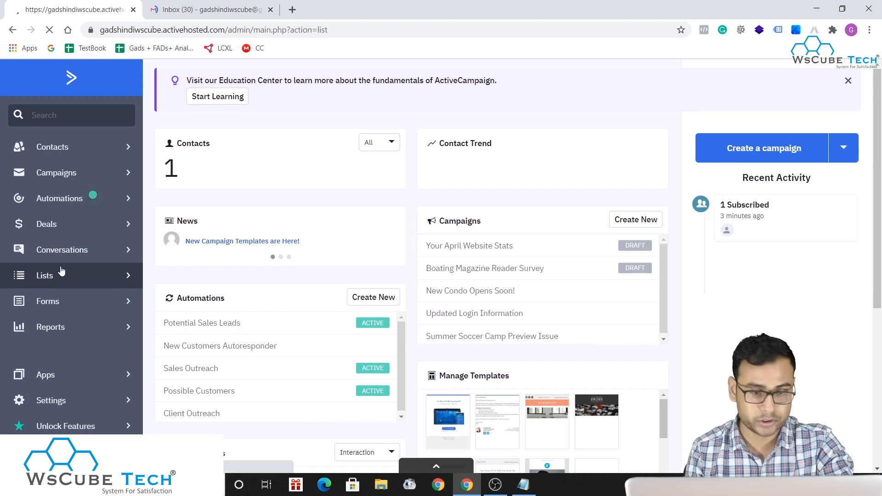
{"action": "left_click", "coordinate": [498, 490]}
{"action": "left_click", "coordinate": [499, 491]}
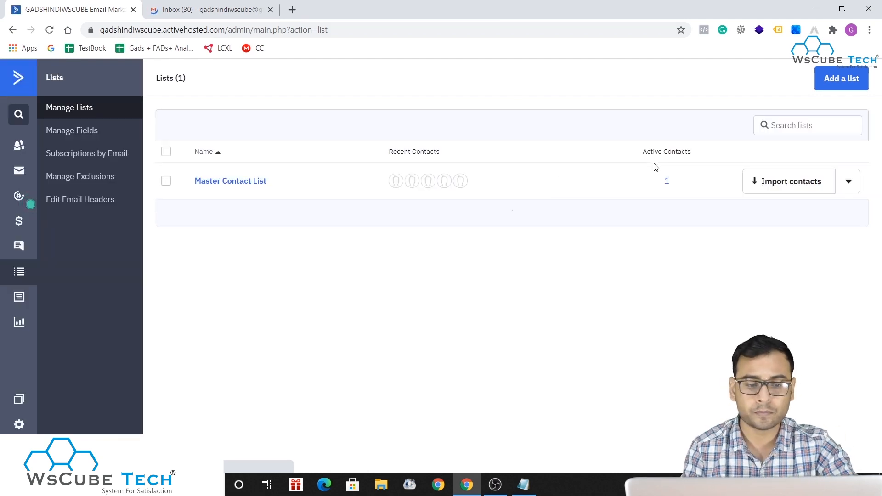
{"action": "left_click", "coordinate": [837, 81]}
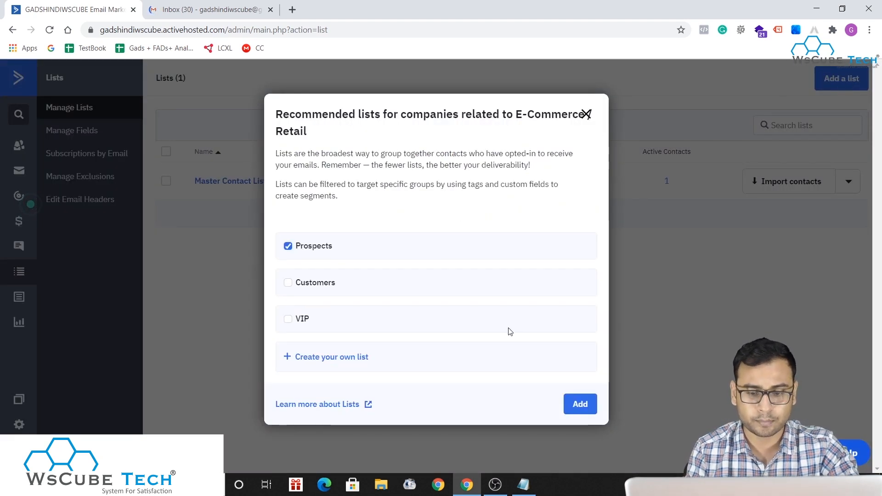
{"action": "right_click", "coordinate": [589, 411]}
{"action": "right_click", "coordinate": [571, 402]}
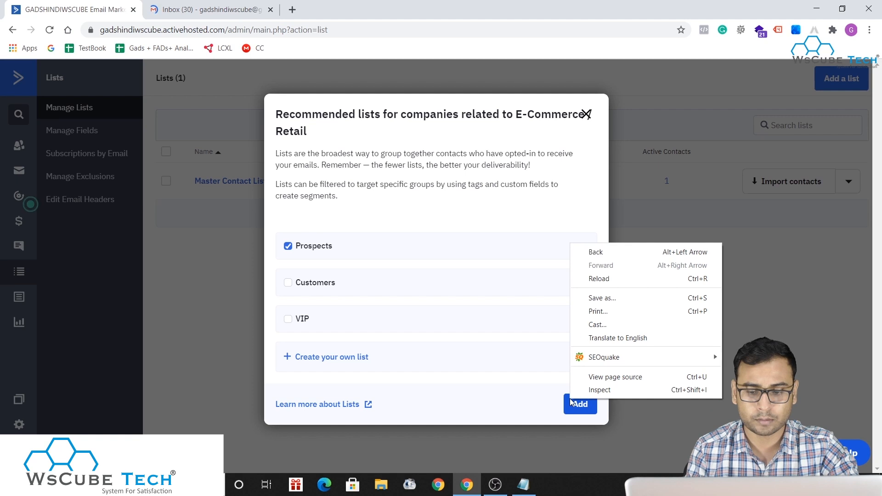
{"action": "left_click", "coordinate": [570, 400]}
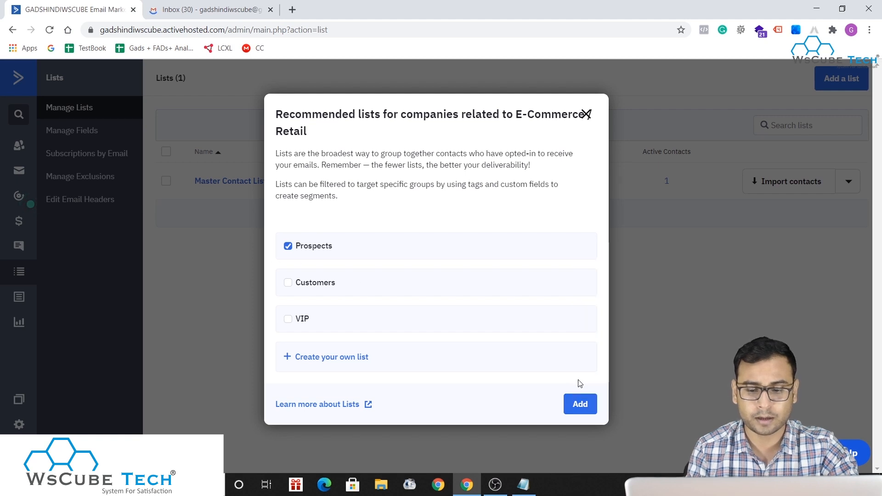
{"action": "left_click", "coordinate": [578, 403]}
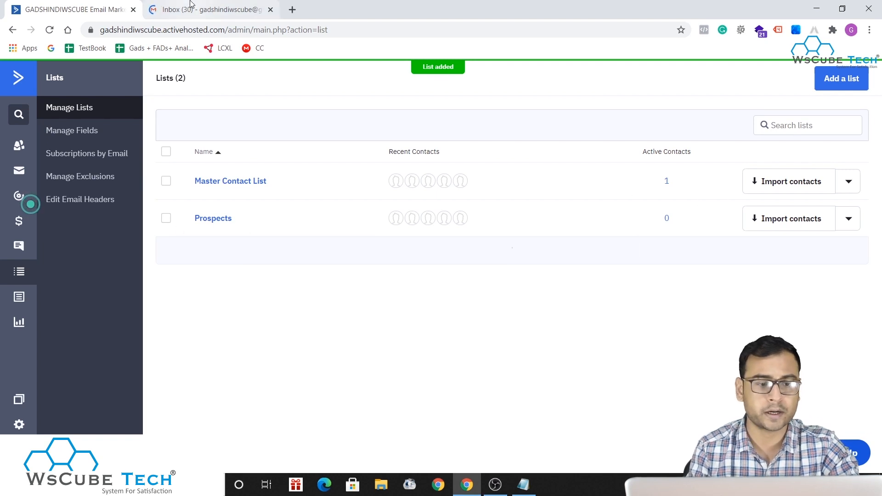
Open the website parchamclasses.com in a new browser tab
{"action": "left_click", "coordinate": [292, 10]}
{"action": "type", "text": "wpad"}
{"action": "key", "text": "BackSpace"}
{"action": "key", "text": "BackSpace"}
{"action": "key", "text": "BackSpace"}
{"action": "key", "text": "BackSpace"}
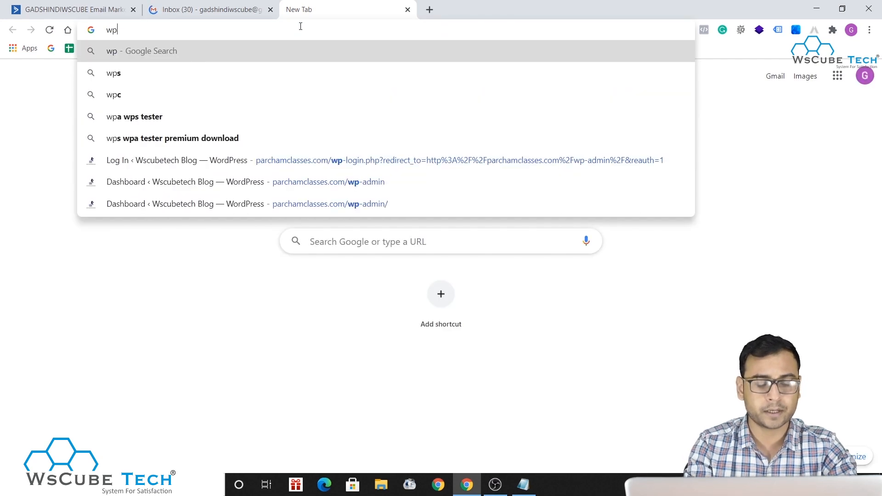
{"action": "type", "text": "parchamc"}
{"action": "key", "text": "BackSpace"}
{"action": "key", "text": "BackSpace"}
{"action": "key", "text": "BackSpace"}
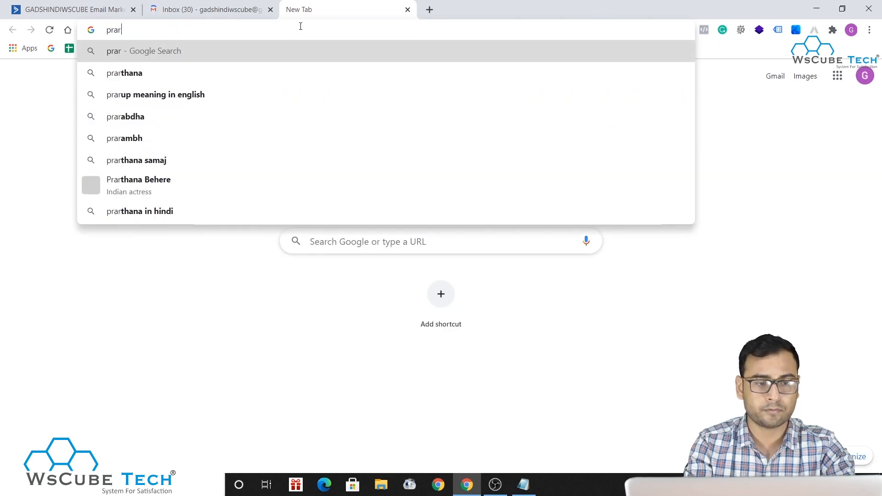
{"action": "type", "text": "arch"}
{"action": "key", "text": "Return"}
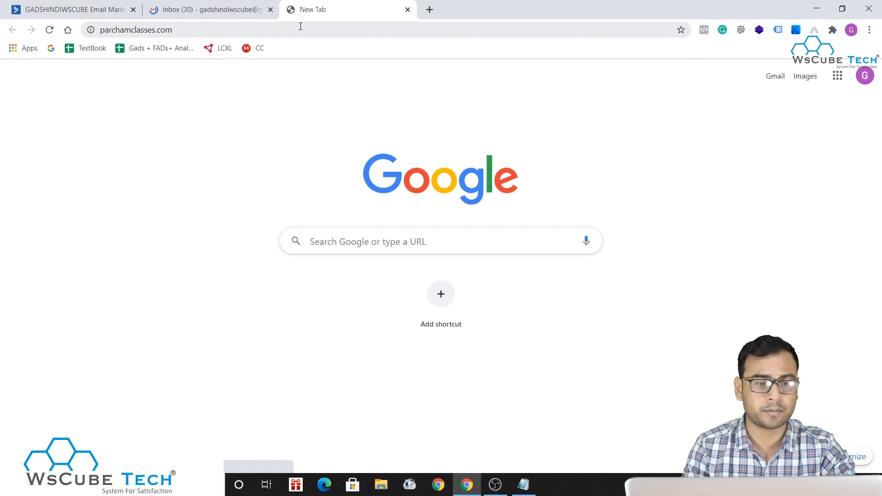
Return to ActiveCampaign and open its forms page, viewing the website's home page while it loads
{"action": "left_click", "coordinate": [74, 9]}
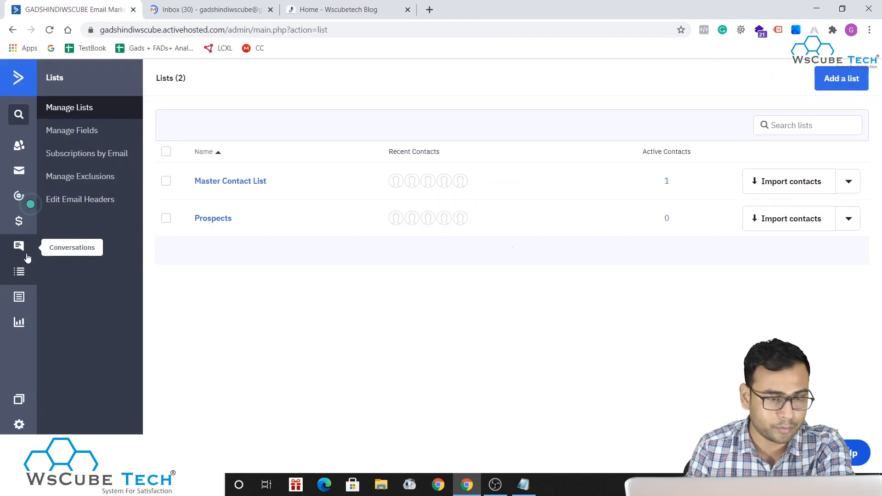
{"action": "left_click", "coordinate": [25, 299]}
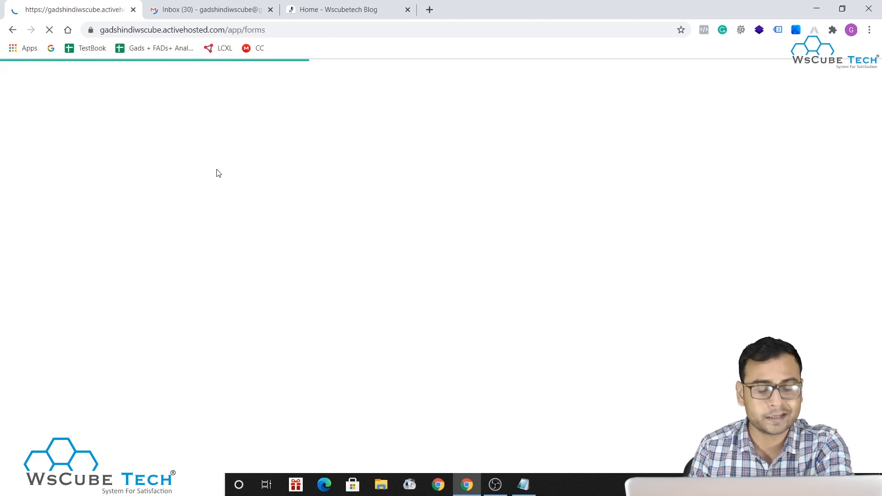
{"action": "left_click", "coordinate": [307, 8]}
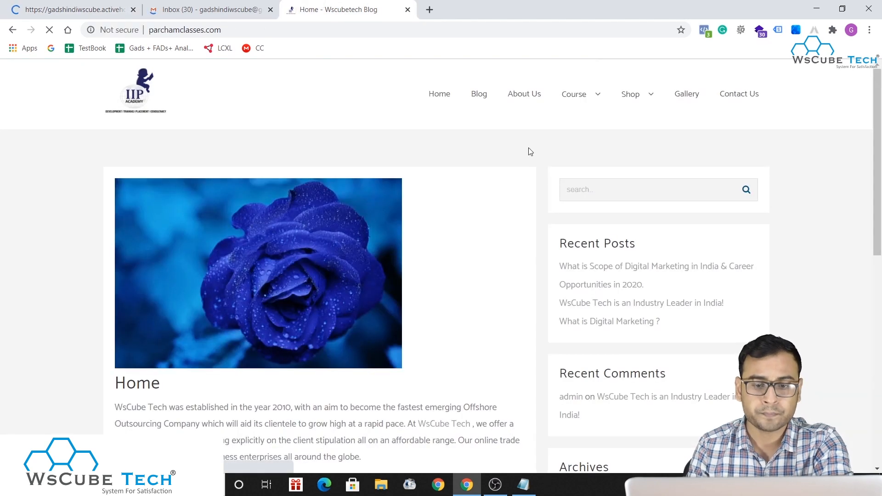
{"action": "left_click", "coordinate": [69, 5]}
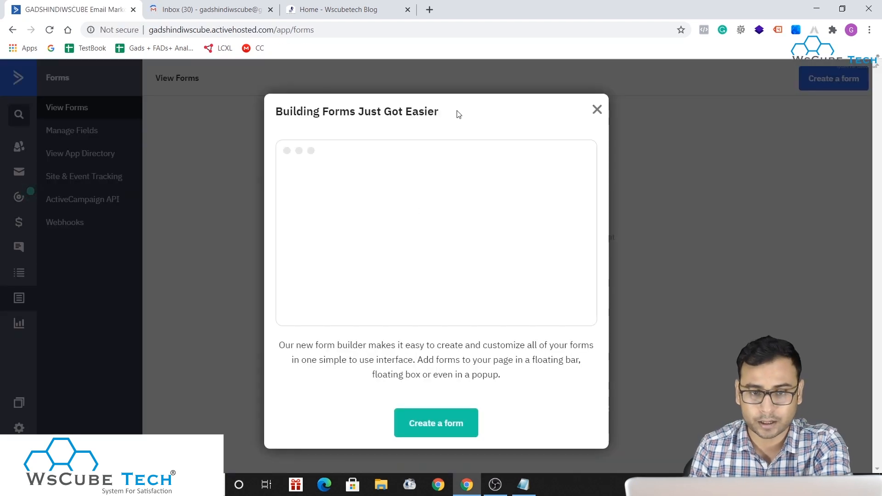
Create an inline form named Demo Form that subscribes contacts to the Prospects list
{"action": "left_click", "coordinate": [418, 423]}
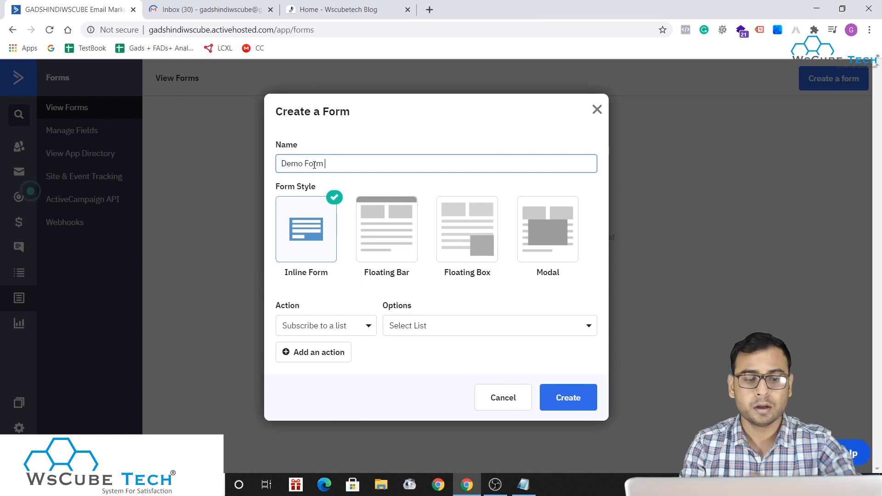
{"action": "left_click", "coordinate": [367, 135]}
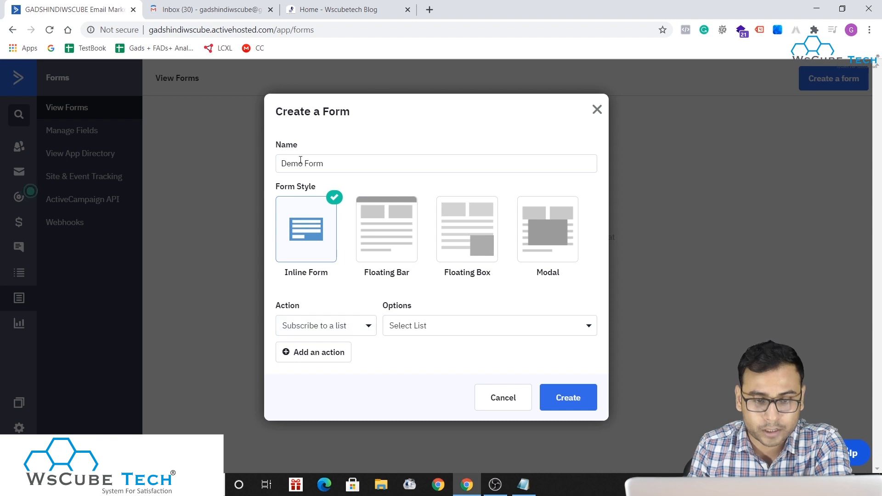
{"action": "left_click", "coordinate": [430, 327]}
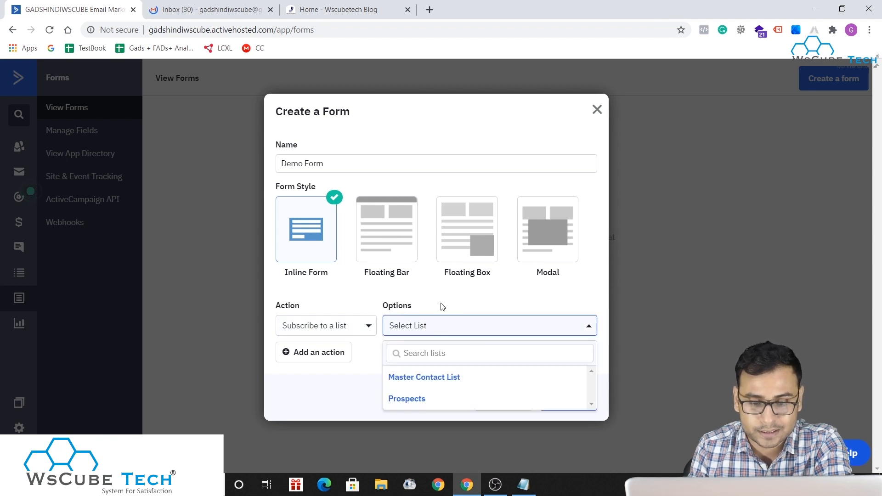
{"action": "left_click", "coordinate": [409, 399]}
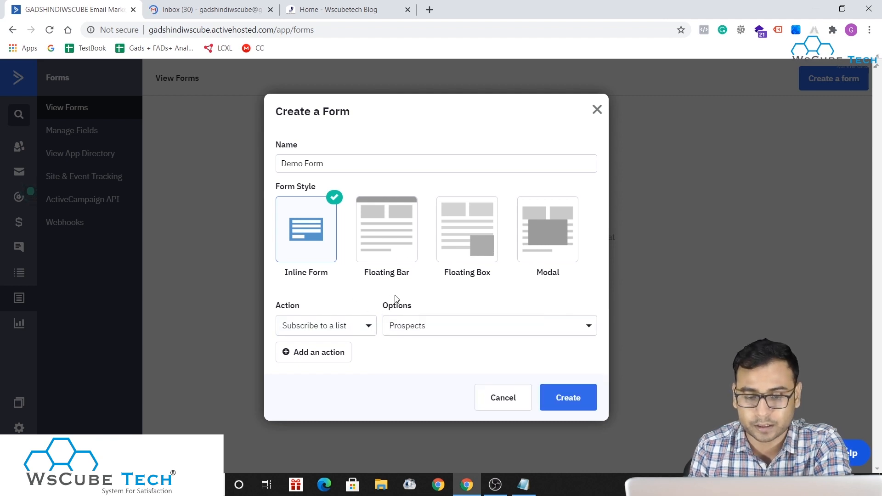
{"action": "left_click", "coordinate": [328, 327]}
{"action": "left_click", "coordinate": [450, 359]}
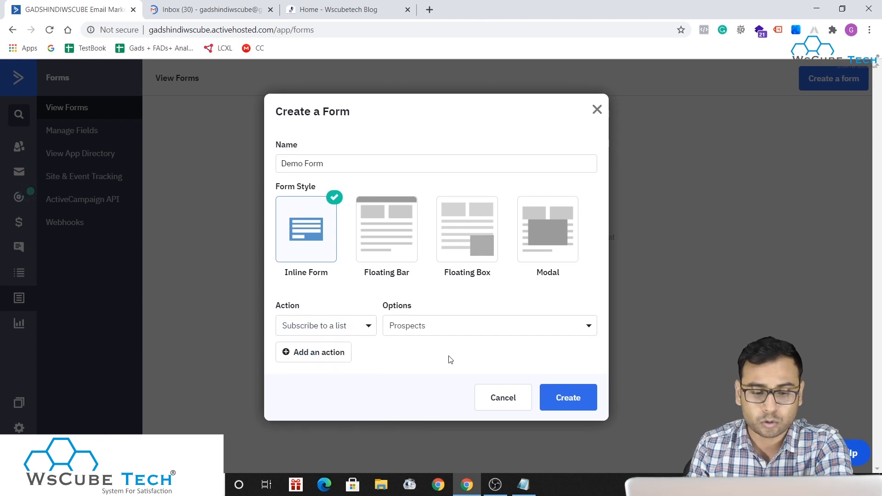
{"action": "left_click", "coordinate": [549, 390]}
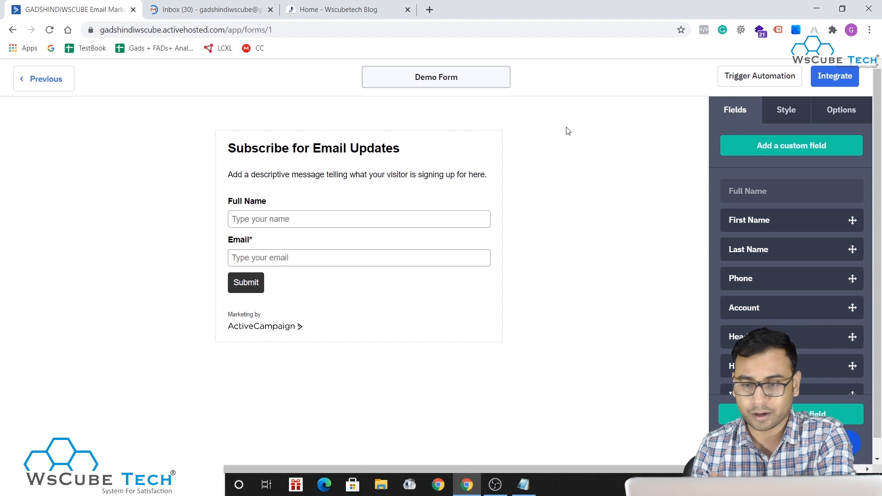
Replace the form's header text with "WsCube Tech"
{"action": "left_click", "coordinate": [397, 144]}
{"action": "double_click", "coordinate": [317, 150]}
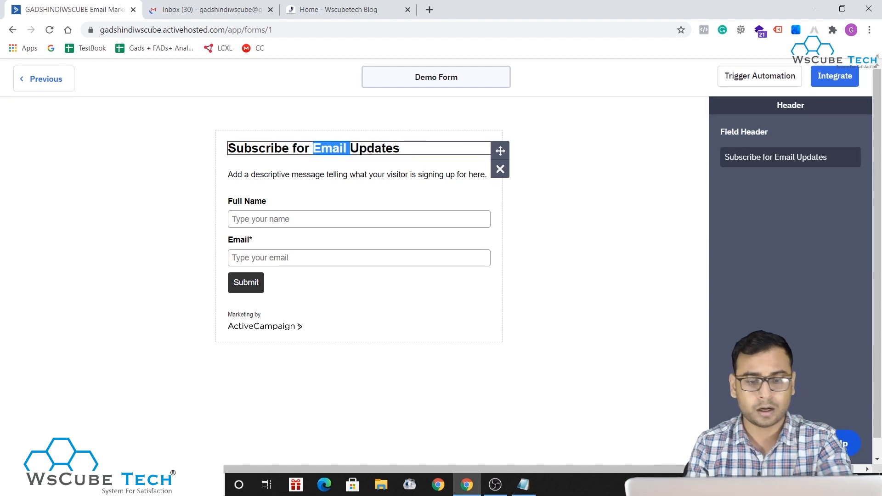
{"action": "left_click", "coordinate": [402, 148]}
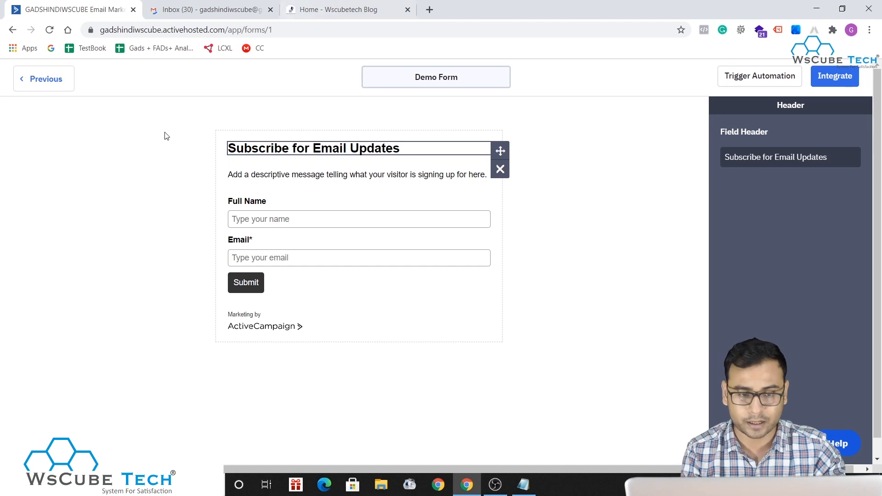
{"action": "triple_click", "coordinate": [804, 157]}
{"action": "type", "text": "Please fill infor"}
{"action": "key", "text": "ctrl+BackSpace"}
{"action": "key", "text": "ctrl+BackSpace"}
{"action": "key", "text": "ctrl+BackSpace"}
{"action": "type", "text": "Ws"}
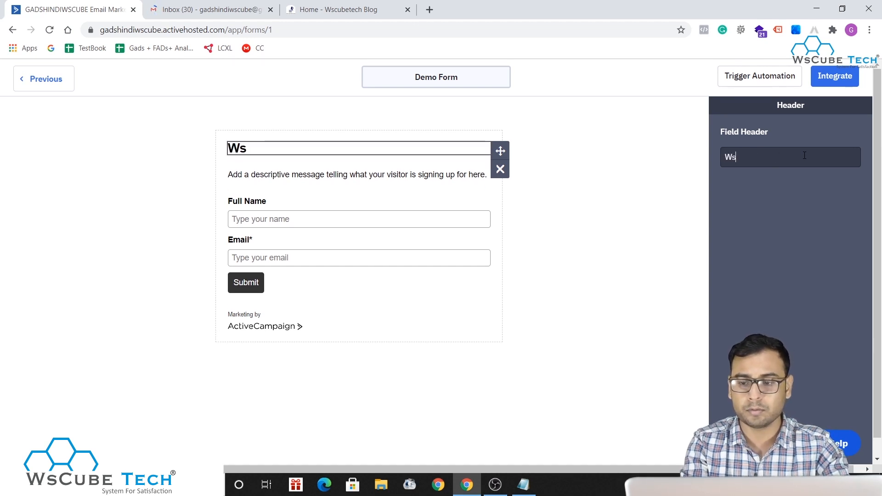
{"action": "type", "text": "Cubet"}
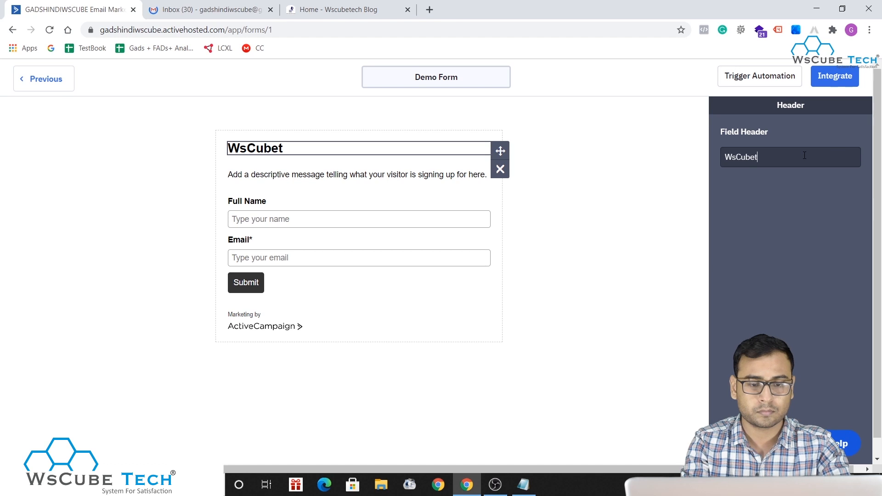
{"action": "key", "text": "BackSpace"}
{"action": "type", "text": "Tech"}
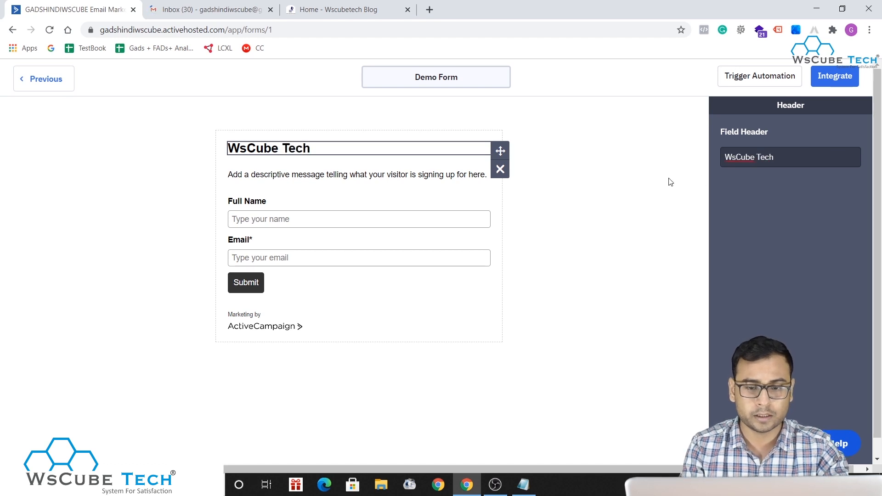
Remove the descriptive message block below the form's header
{"action": "left_click", "coordinate": [401, 176]}
{"action": "left_click", "coordinate": [510, 192]}
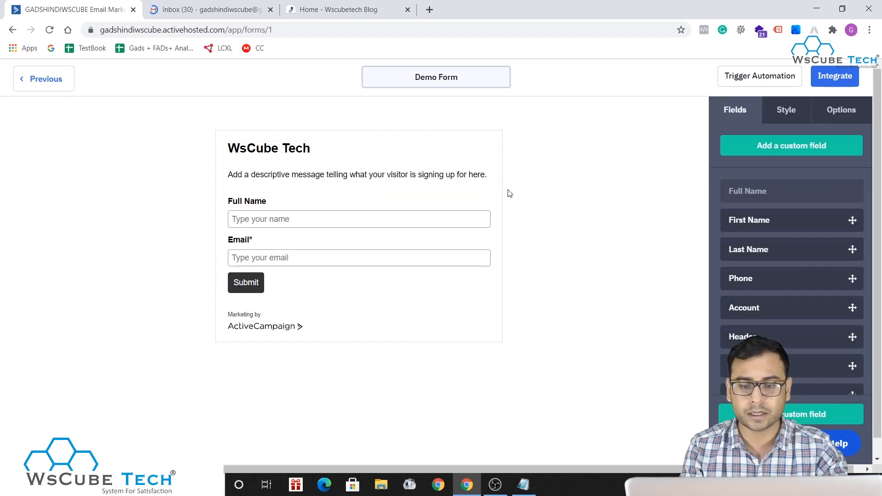
{"action": "left_click", "coordinate": [498, 188]}
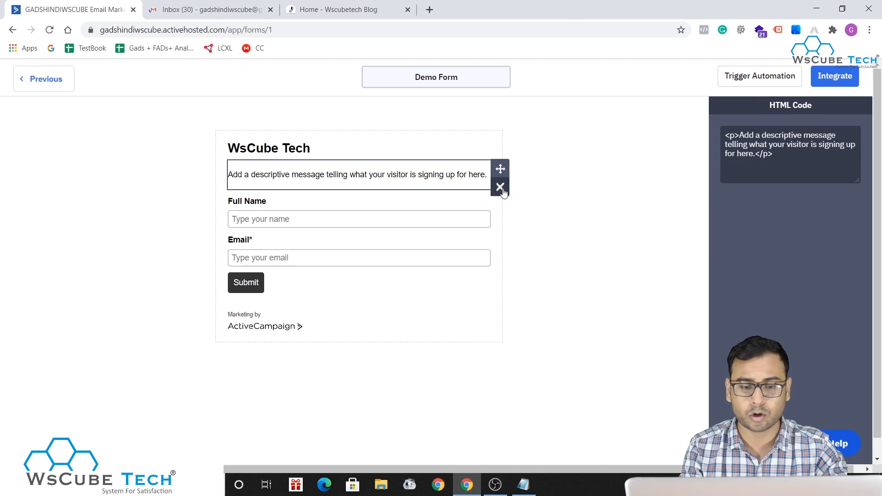
{"action": "left_click", "coordinate": [502, 190]}
{"action": "left_click", "coordinate": [566, 181]}
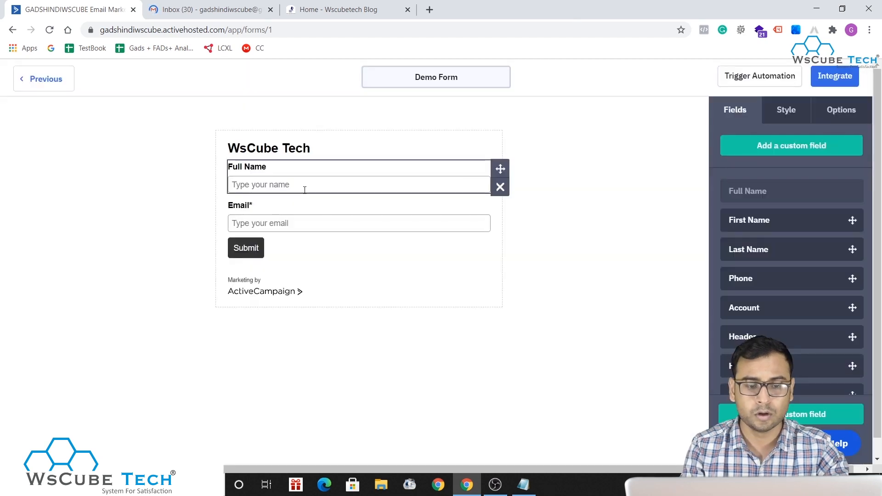
Extend the form's header text to read "WsCube Tech - Please enter your details"
{"action": "left_click", "coordinate": [311, 152]}
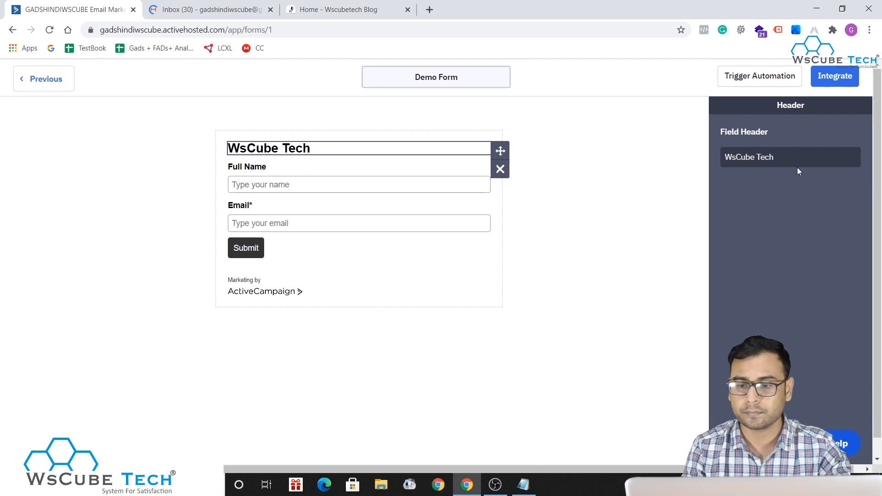
{"action": "left_click", "coordinate": [787, 161]}
{"action": "type", "text": "- Please "}
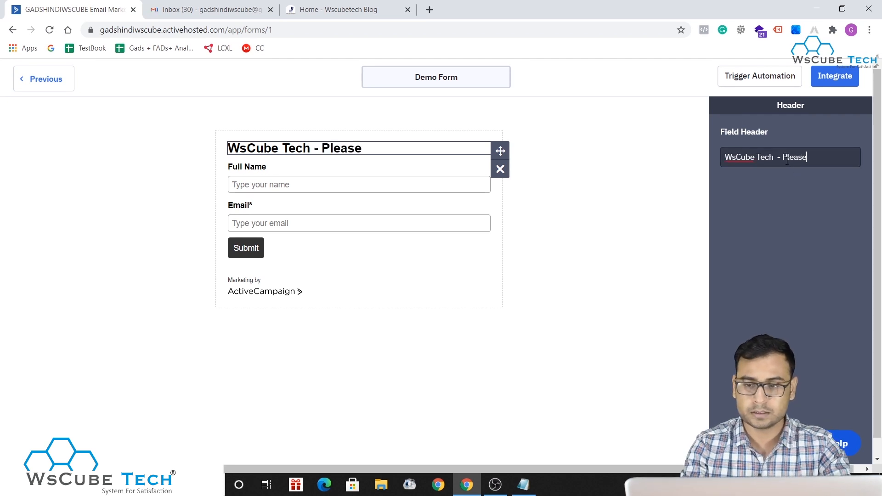
{"action": "type", "text": "enter your Deta"}
{"action": "key", "text": "BackSpace"}
{"action": "key", "text": "BackSpace"}
{"action": "key", "text": "BackSpace"}
{"action": "key", "text": "BackSpace"}
{"action": "type", "text": "details"}
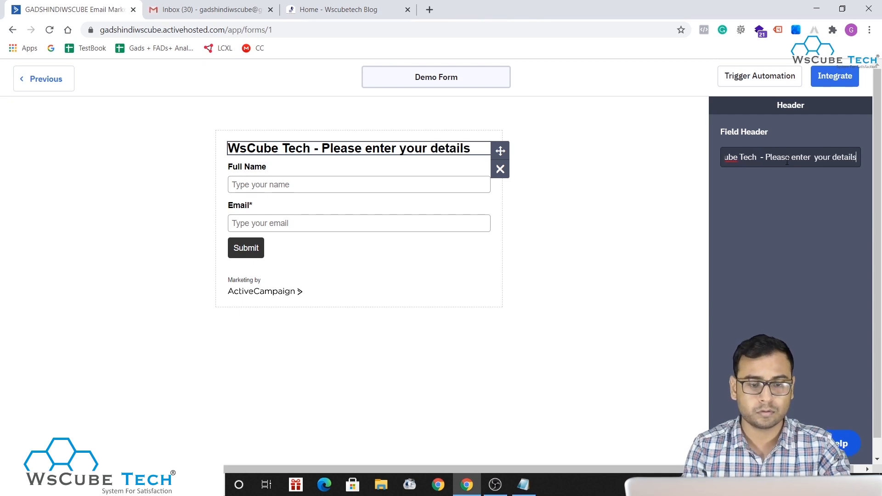
{"action": "left_click", "coordinate": [179, 211]}
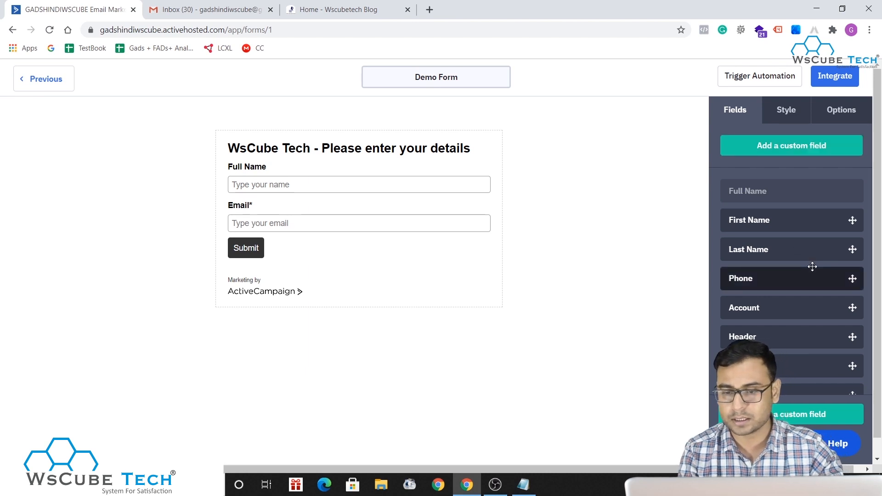
Add a Phone field to the form between the Email field and the Submit button
{"action": "scroll", "coordinate": [810, 267], "scroll_direction": "down", "scroll_amount": 3}
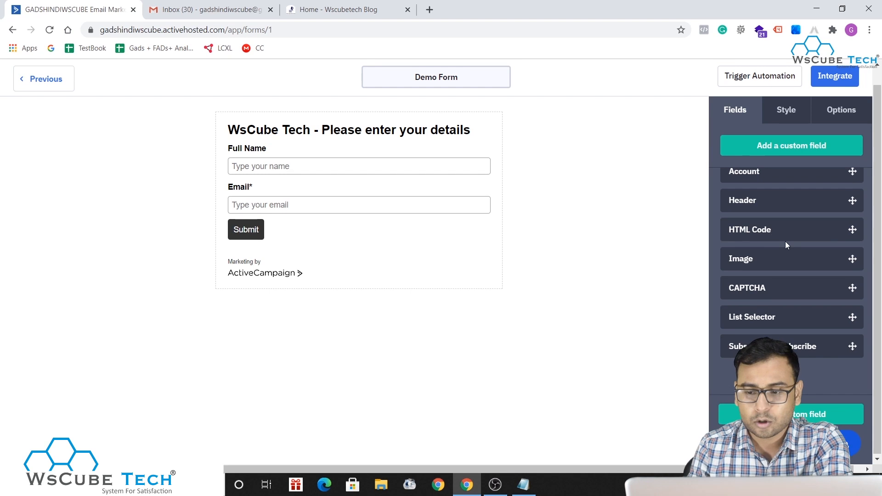
{"action": "scroll", "coordinate": [785, 240], "scroll_direction": "up", "scroll_amount": 3}
{"action": "scroll", "coordinate": [762, 291], "scroll_direction": "down", "scroll_amount": 1}
{"action": "left_click_drag", "start_coordinate": [758, 259], "coordinate": [306, 227]}
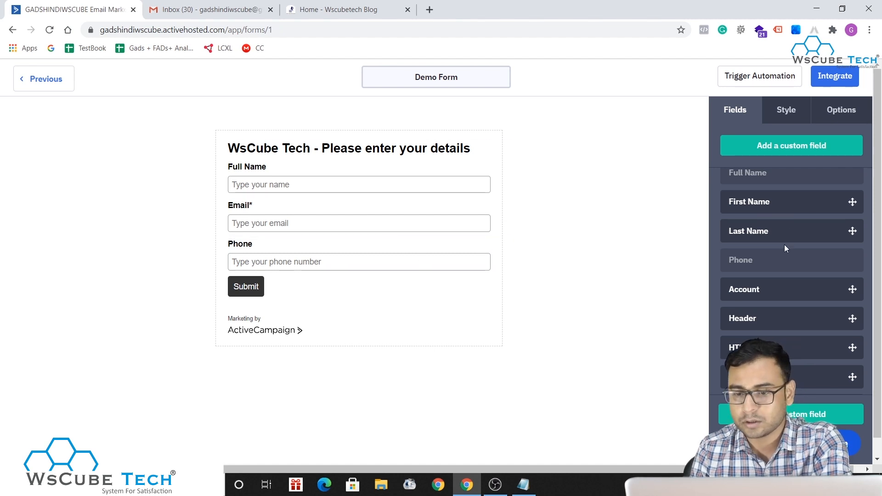
Add an image block to the form between the header and the Full Name field
{"action": "scroll", "coordinate": [783, 245], "scroll_direction": "up", "scroll_amount": 1}
{"action": "scroll", "coordinate": [778, 307], "scroll_direction": "down", "scroll_amount": 3}
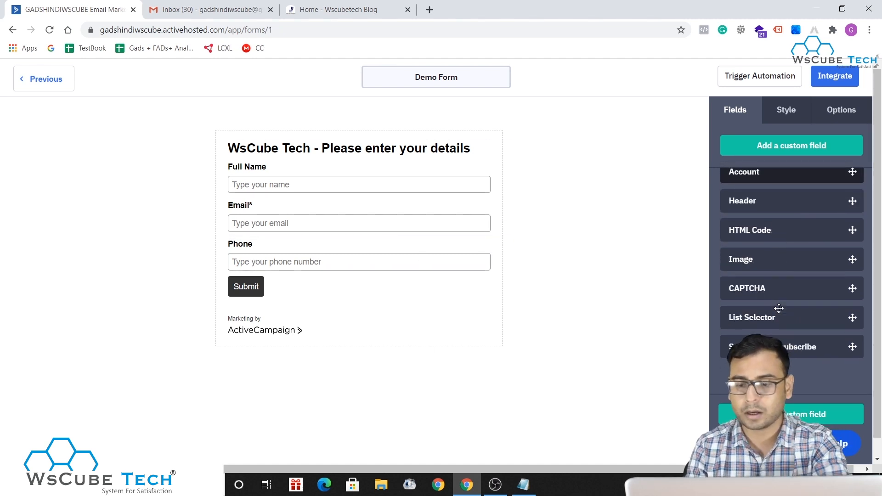
{"action": "left_click_drag", "start_coordinate": [759, 251], "coordinate": [281, 169]}
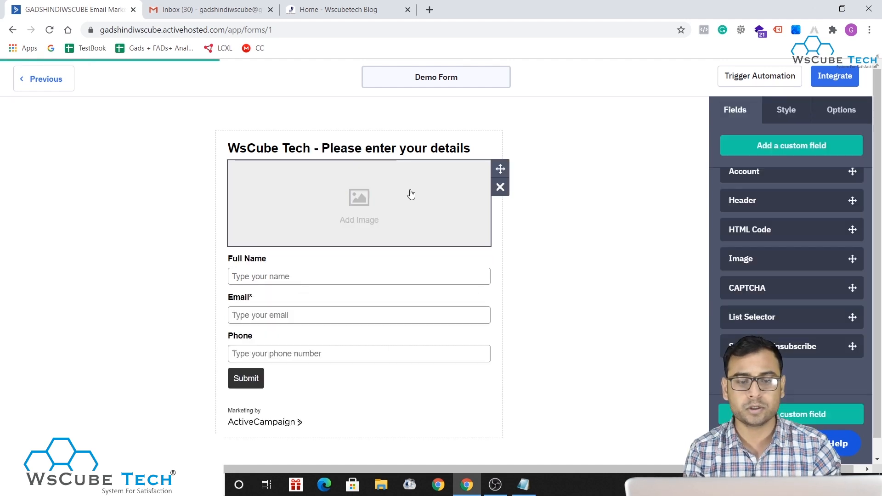
Upload DM.jpg from the desktop and place it in the form's image block
{"action": "left_click", "coordinate": [409, 192]}
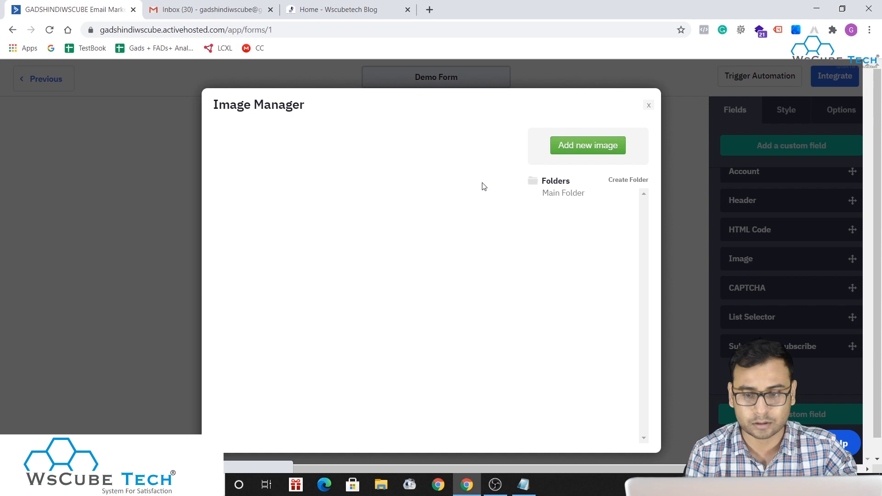
{"action": "left_click", "coordinate": [586, 143]}
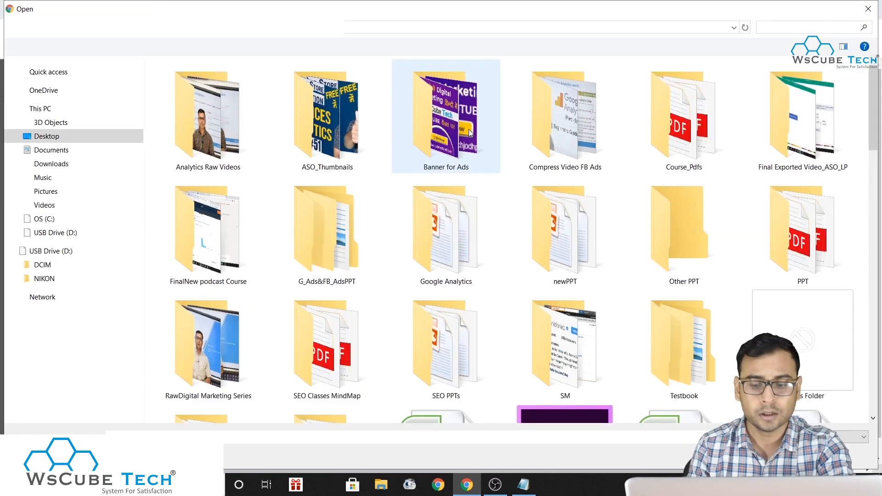
{"action": "scroll", "coordinate": [515, 190], "scroll_direction": "down", "scroll_amount": 3}
{"action": "scroll", "coordinate": [514, 190], "scroll_direction": "down", "scroll_amount": 6}
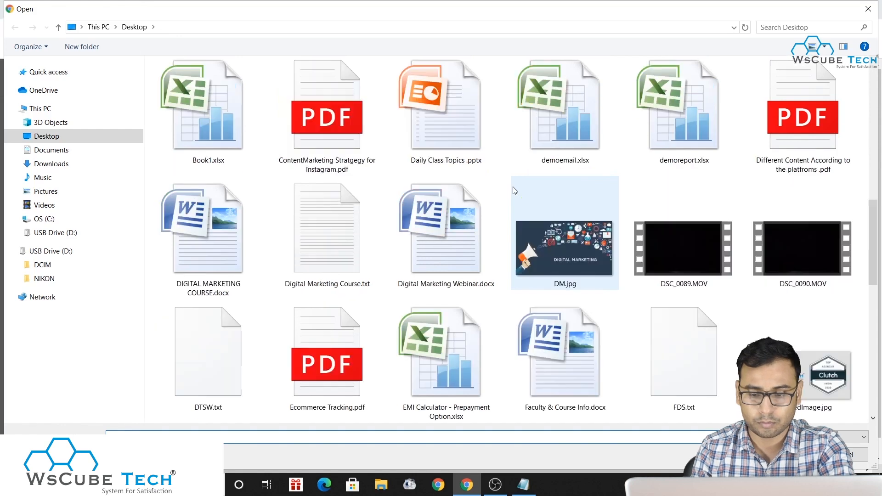
{"action": "double_click", "coordinate": [589, 121]}
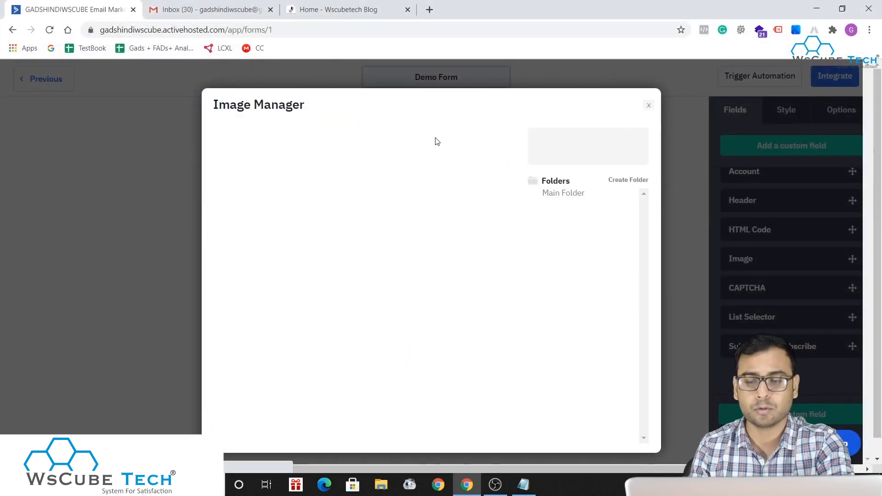
{"action": "mouse_move", "coordinate": [246, 155]}
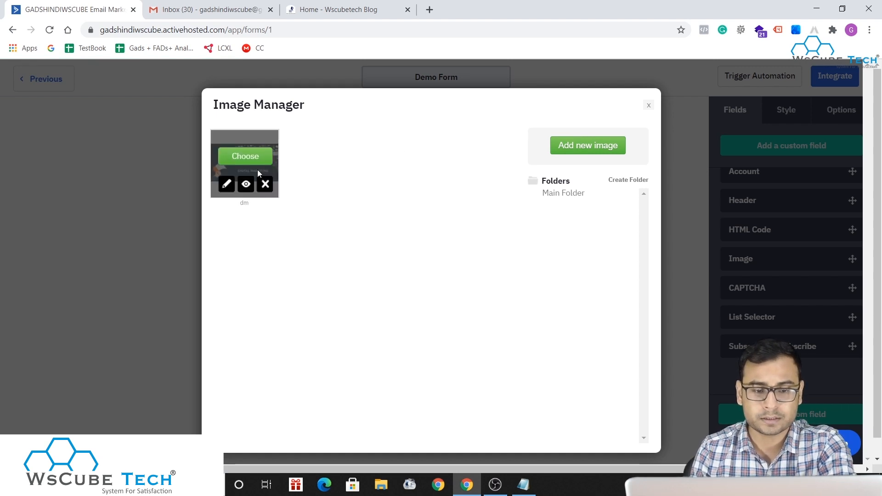
{"action": "left_click", "coordinate": [245, 155]}
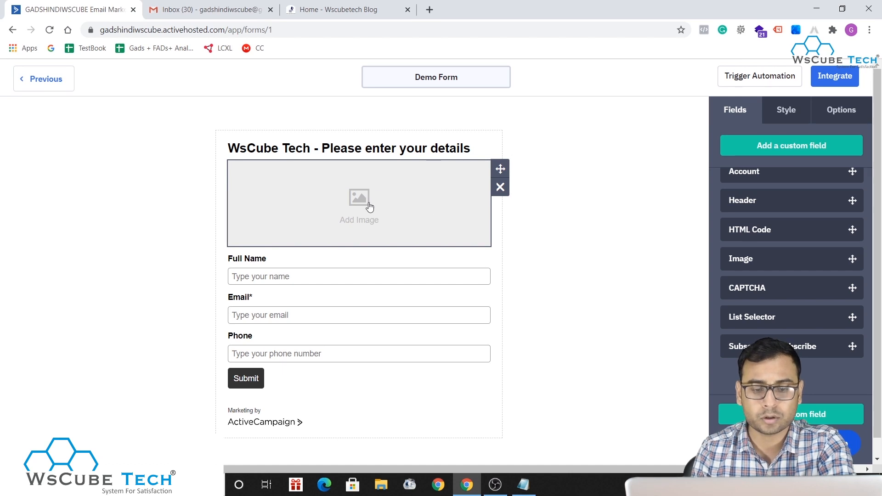
{"action": "left_click", "coordinate": [445, 228]}
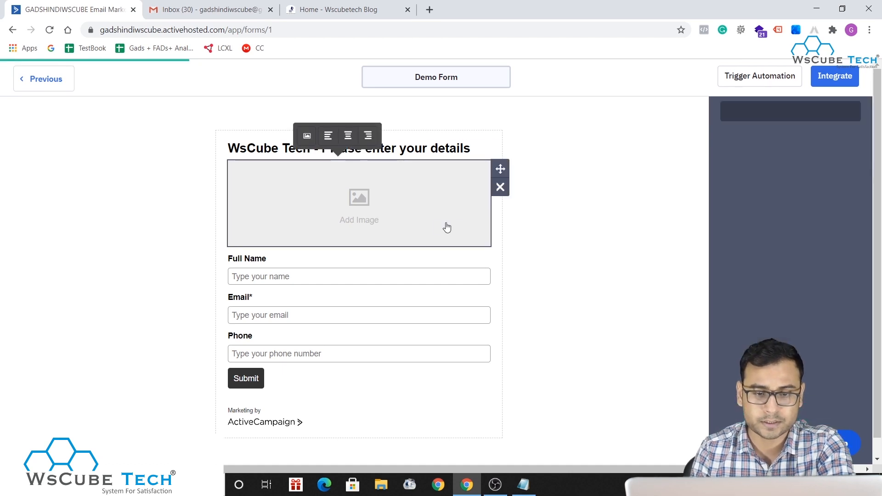
{"action": "left_click", "coordinate": [245, 155]}
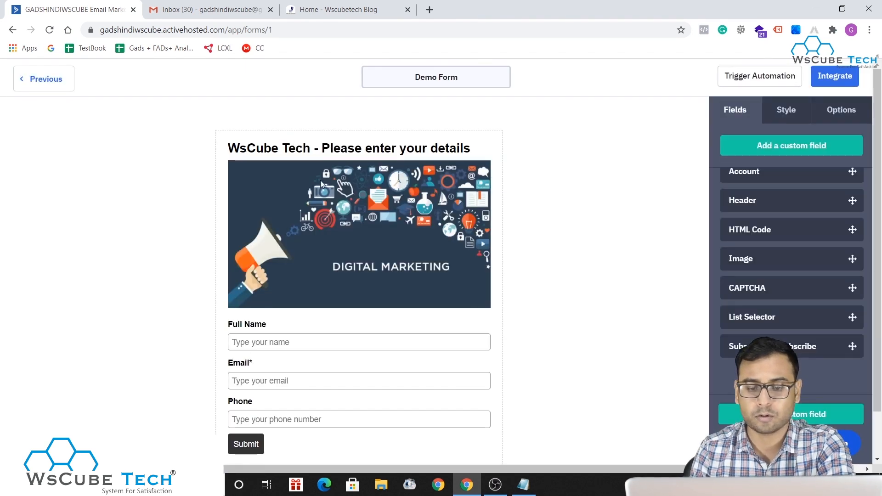
Add a CAPTCHA field to the form between the Phone field and the Submit button
{"action": "scroll", "coordinate": [555, 331], "scroll_direction": "down", "scroll_amount": 1}
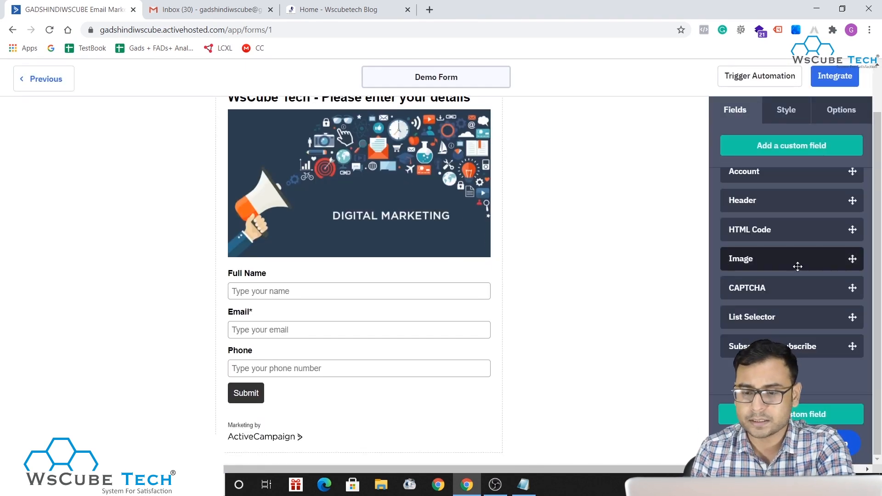
{"action": "left_click_drag", "start_coordinate": [761, 288], "coordinate": [278, 370]}
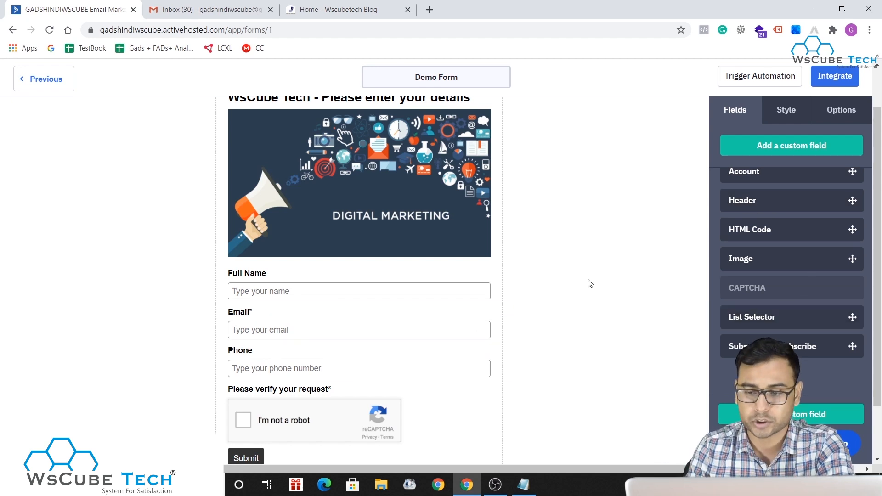
Try a list selector above the CAPTCHA and remove it from the form again
{"action": "left_click_drag", "start_coordinate": [740, 317], "coordinate": [276, 393]}
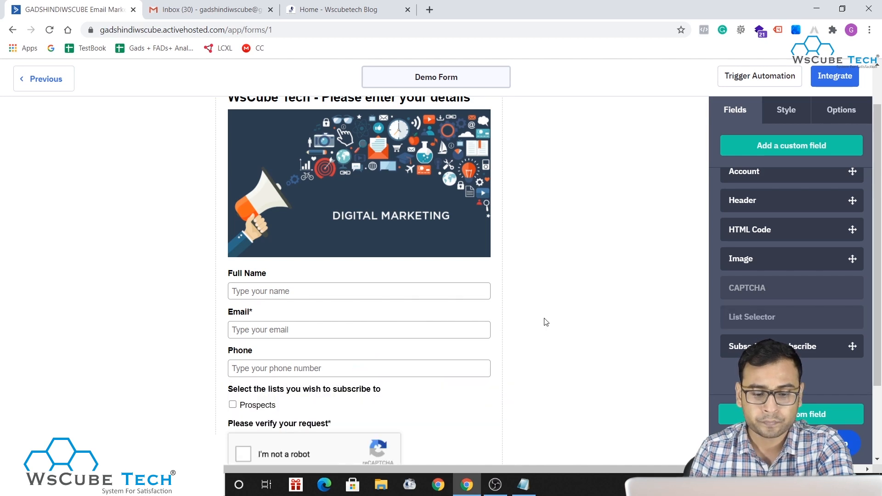
{"action": "scroll", "coordinate": [547, 312], "scroll_direction": "down", "scroll_amount": 1}
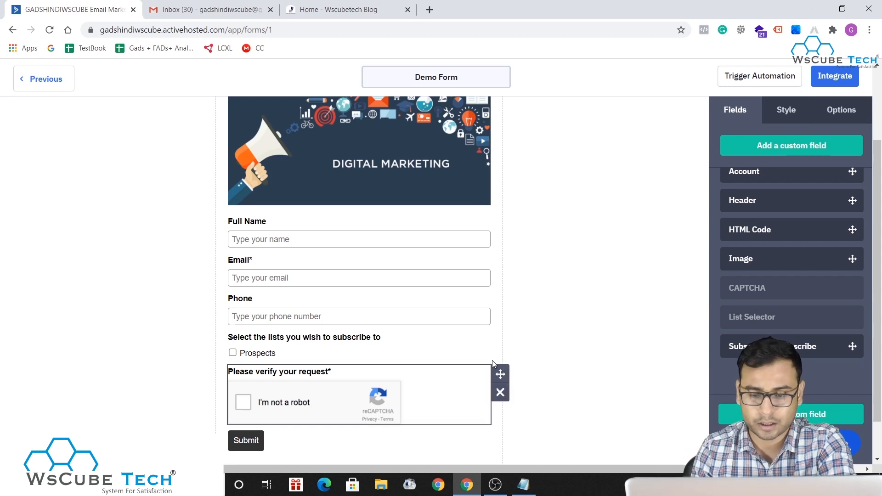
{"action": "left_click", "coordinate": [499, 357]}
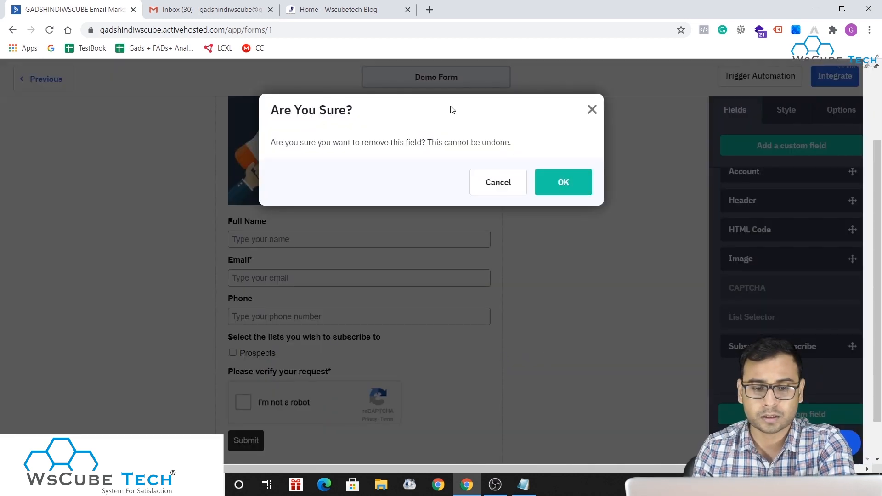
{"action": "left_click", "coordinate": [576, 180]}
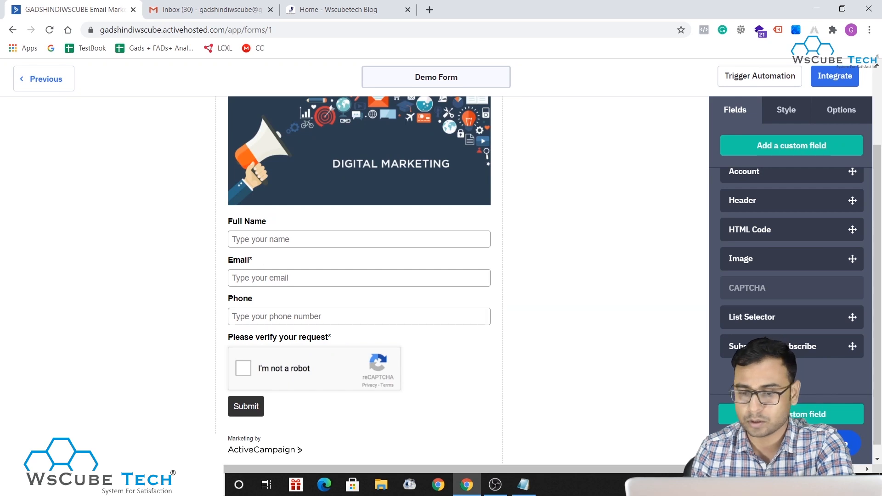
Look over the available form fields and the settings for a custom field, without adding one
{"action": "scroll", "coordinate": [768, 240], "scroll_direction": "up", "scroll_amount": 5}
{"action": "scroll", "coordinate": [506, 289], "scroll_direction": "down", "scroll_amount": 2}
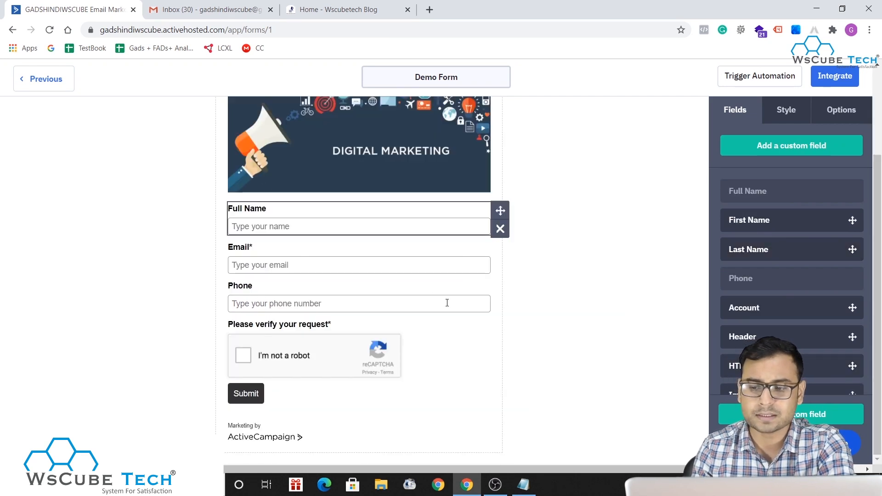
{"action": "scroll", "coordinate": [835, 286], "scroll_direction": "down", "scroll_amount": 3}
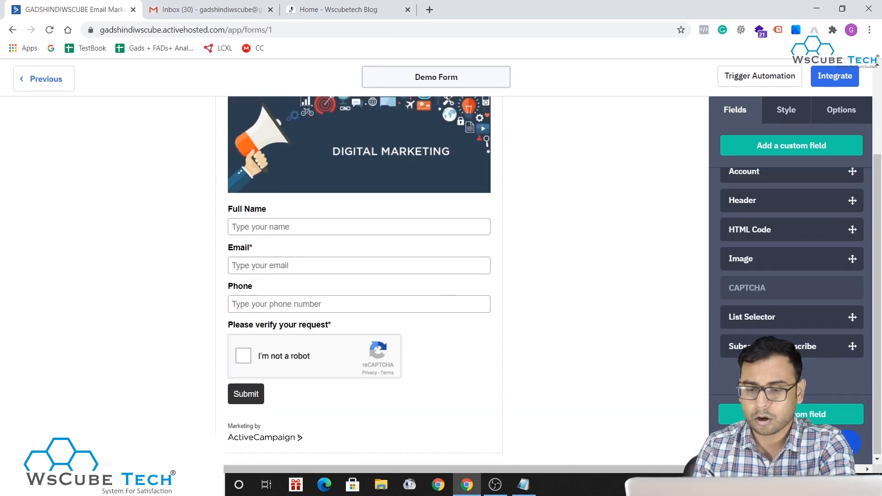
{"action": "left_click", "coordinate": [783, 152]}
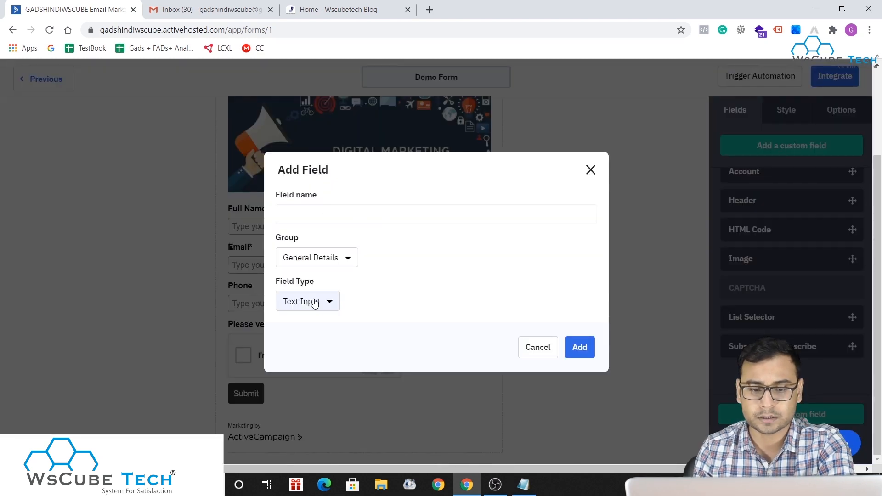
{"action": "left_click", "coordinate": [587, 173]}
Look over the form's style settings, including the button text colour picker and the custom CSS section
{"action": "left_click", "coordinate": [777, 119]}
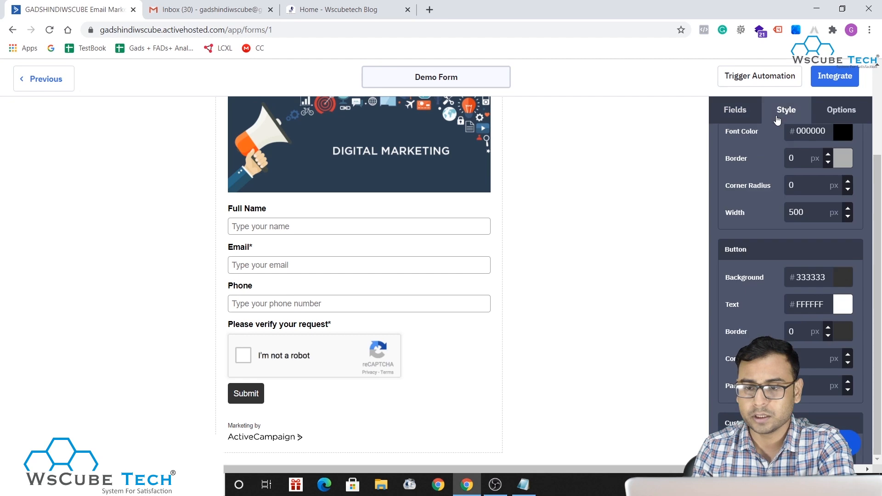
{"action": "left_click", "coordinate": [836, 307]}
{"action": "scroll", "coordinate": [830, 303], "scroll_direction": "down", "scroll_amount": 4}
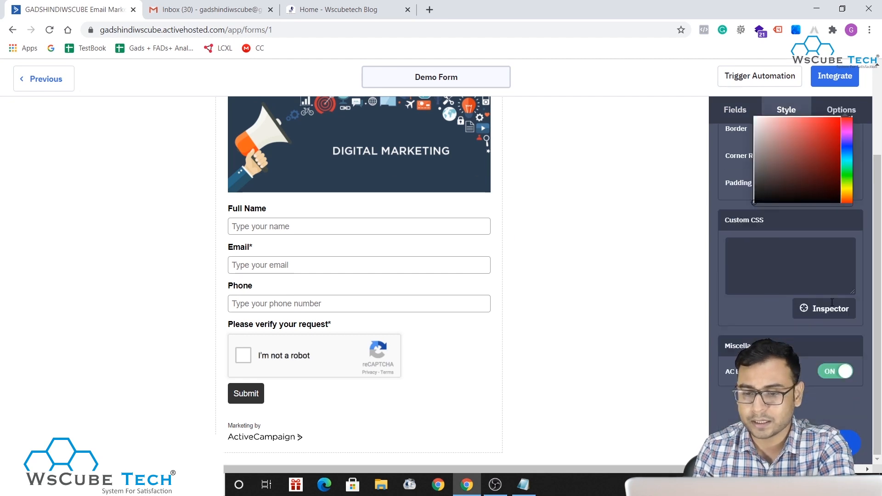
{"action": "scroll", "coordinate": [356, 256], "scroll_direction": "up", "scroll_amount": 3}
{"action": "scroll", "coordinate": [355, 256], "scroll_direction": "down", "scroll_amount": 3}
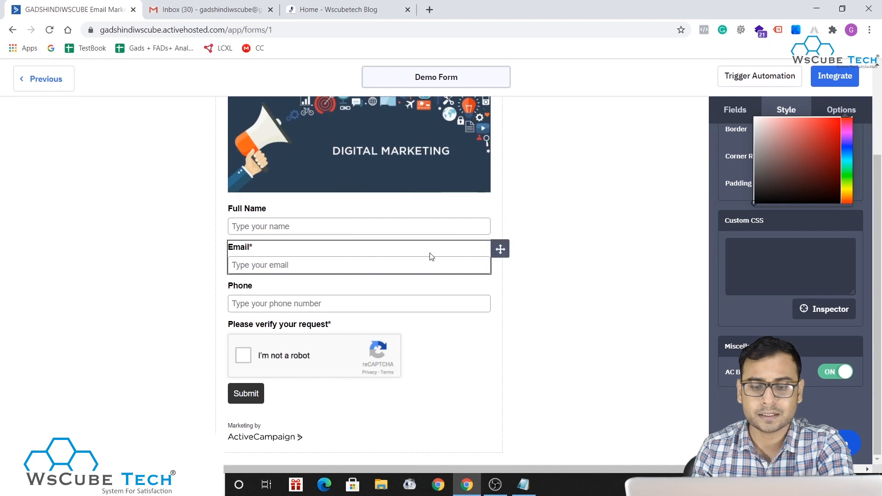
{"action": "left_click", "coordinate": [418, 217]}
{"action": "left_click", "coordinate": [780, 139]}
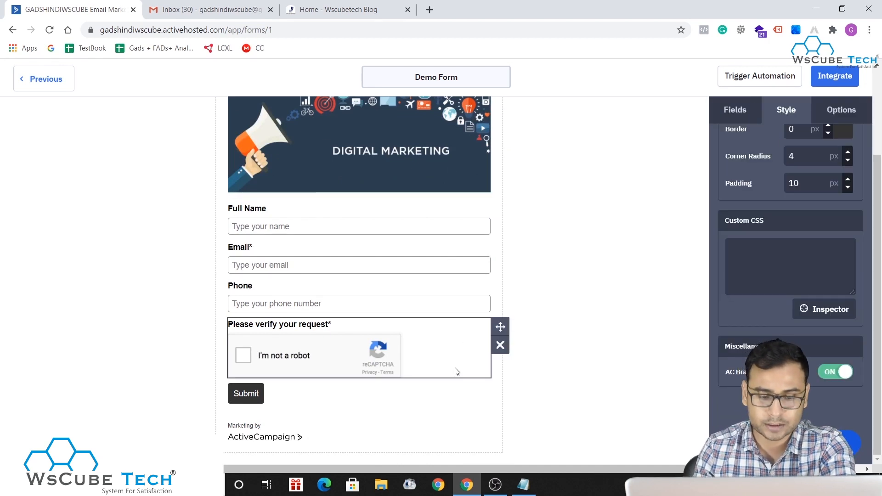
Turn off the ActiveCampaign branding shown beneath the form's Submit button
{"action": "scroll", "coordinate": [260, 420], "scroll_direction": "up", "scroll_amount": 5}
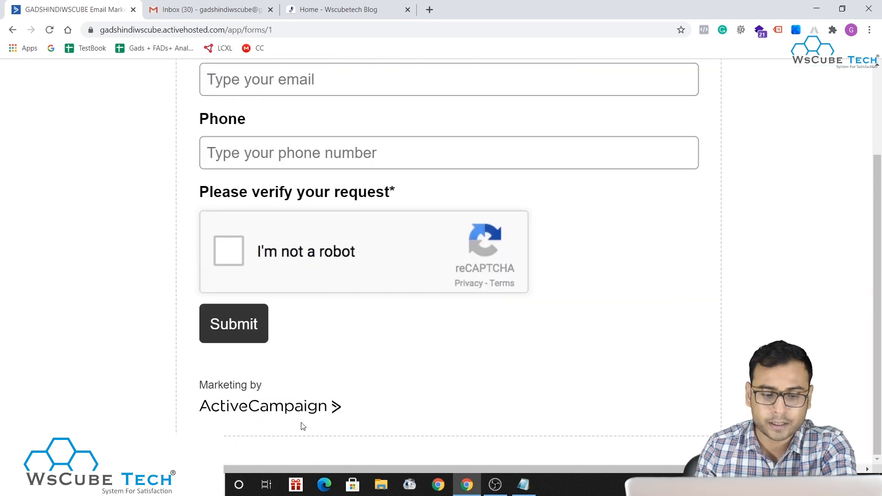
{"action": "scroll", "coordinate": [260, 420], "scroll_direction": "down", "scroll_amount": 5}
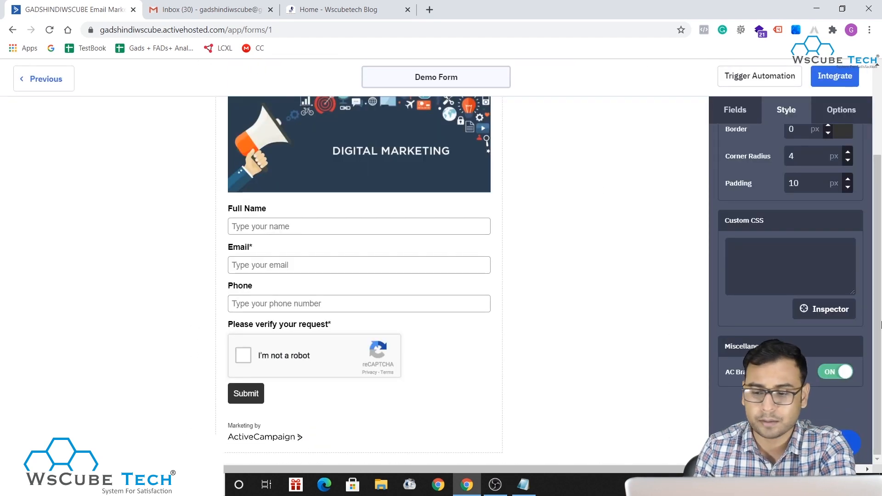
{"action": "right_click", "coordinate": [836, 371]}
{"action": "left_click", "coordinate": [837, 372]}
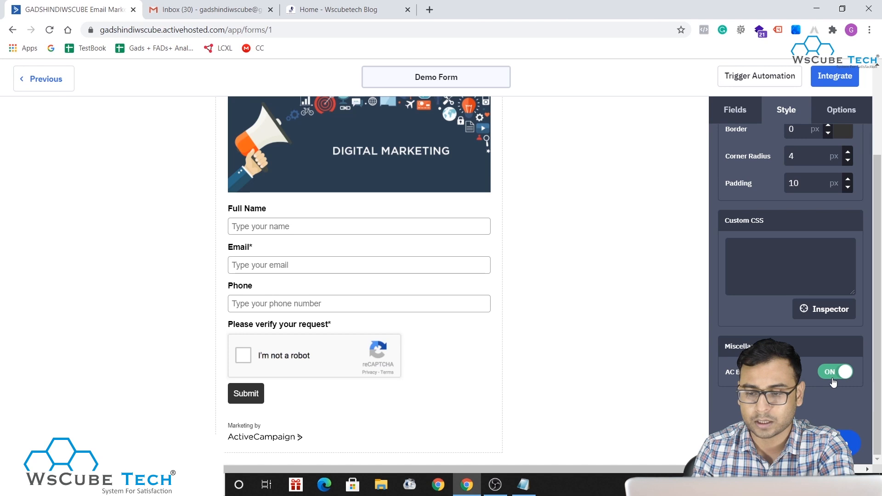
{"action": "left_click", "coordinate": [837, 372]}
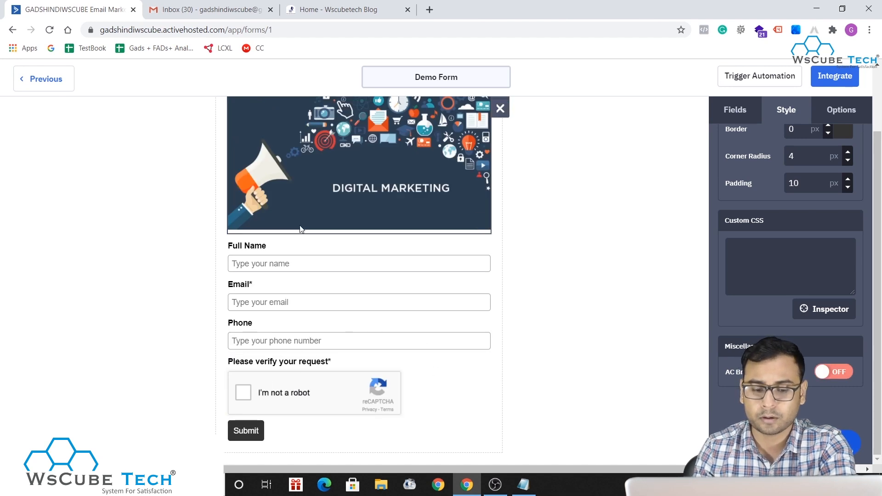
Try the horizontal layout with the fields side by side and return the form to the stacked layout
{"action": "scroll", "coordinate": [801, 221], "scroll_direction": "up", "scroll_amount": 3}
{"action": "scroll", "coordinate": [799, 221], "scroll_direction": "up", "scroll_amount": 5}
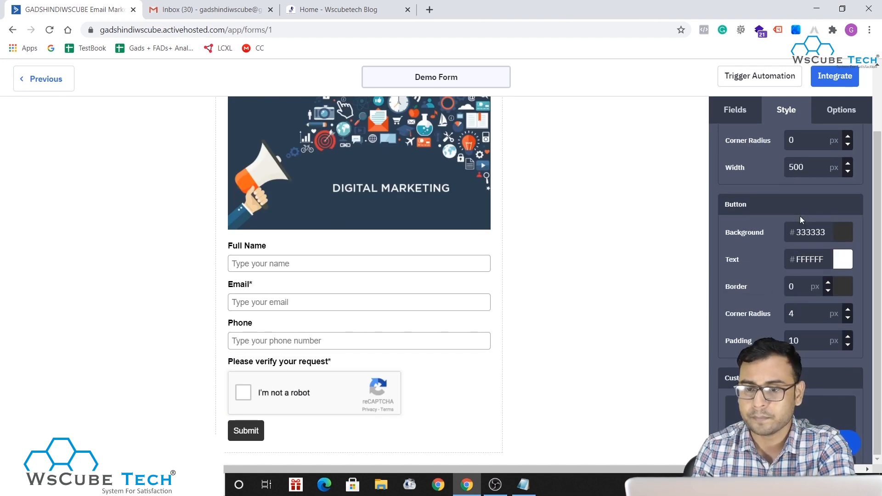
{"action": "left_click", "coordinate": [822, 177]}
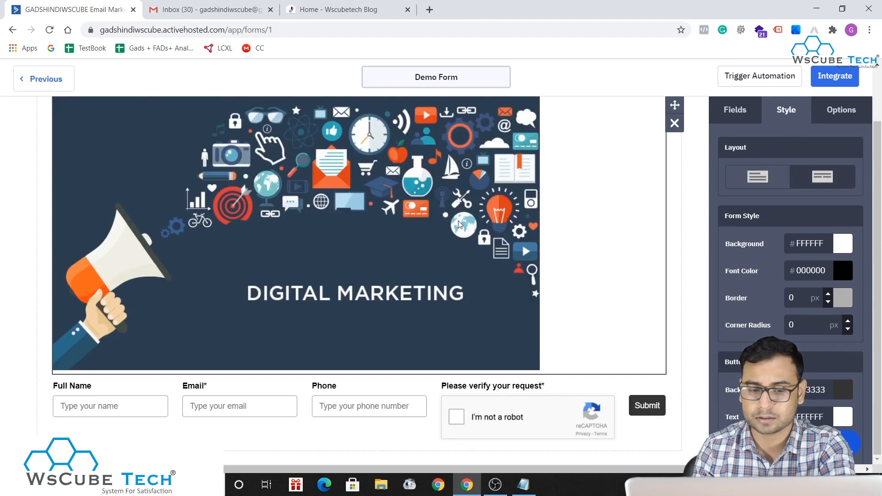
{"action": "left_click", "coordinate": [746, 172]}
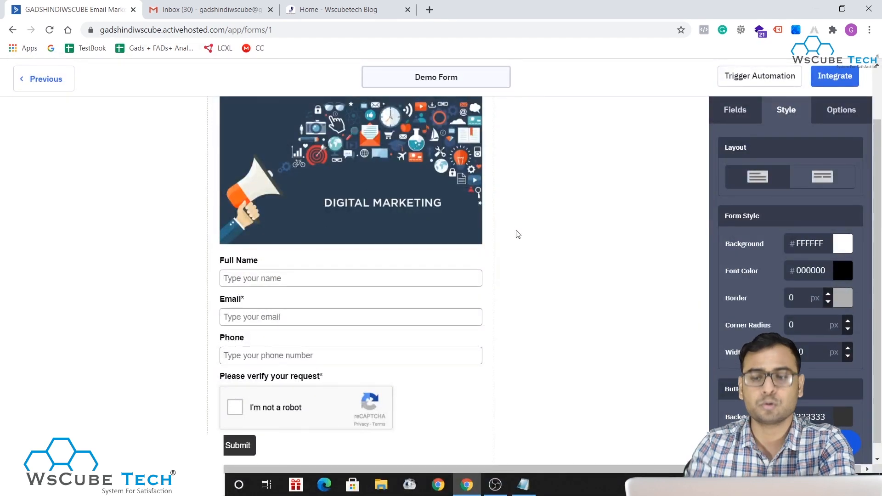
Check the form's on-submit options and preview the Show Thank You message
{"action": "left_click", "coordinate": [736, 110]}
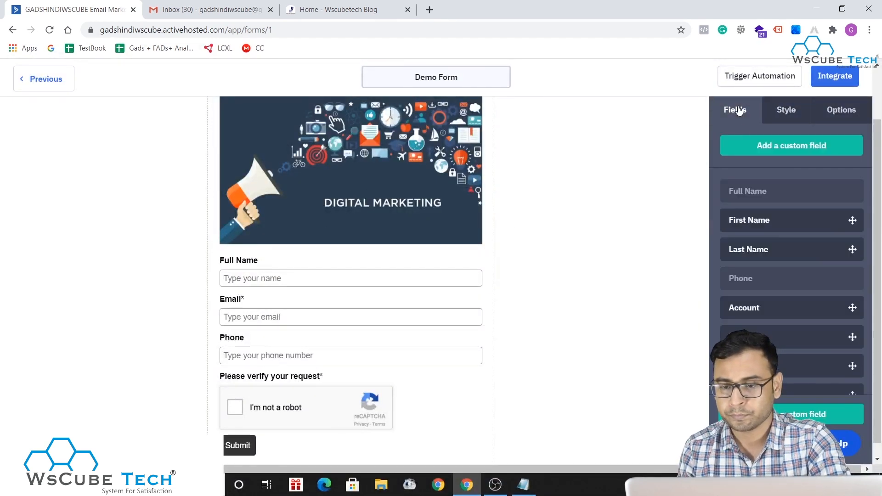
{"action": "scroll", "coordinate": [801, 263], "scroll_direction": "down", "scroll_amount": 3}
{"action": "scroll", "coordinate": [801, 263], "scroll_direction": "up", "scroll_amount": 3}
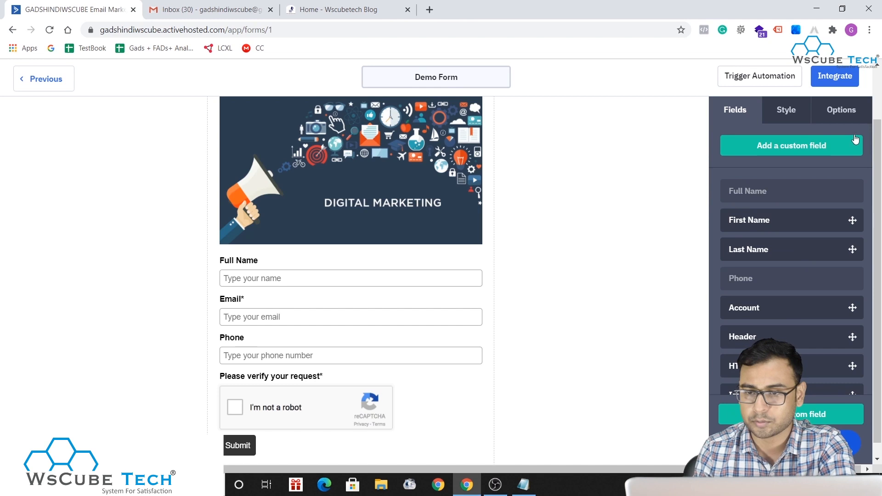
{"action": "left_click", "coordinate": [845, 112]}
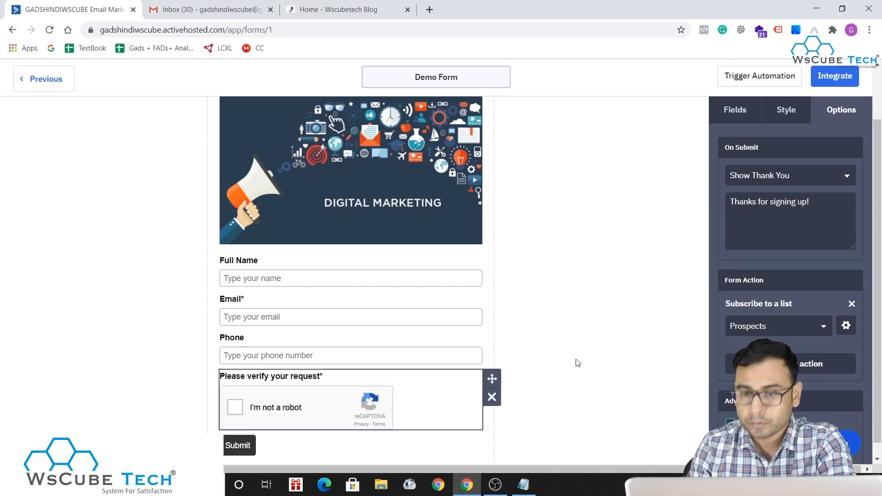
{"action": "left_click", "coordinate": [760, 179]}
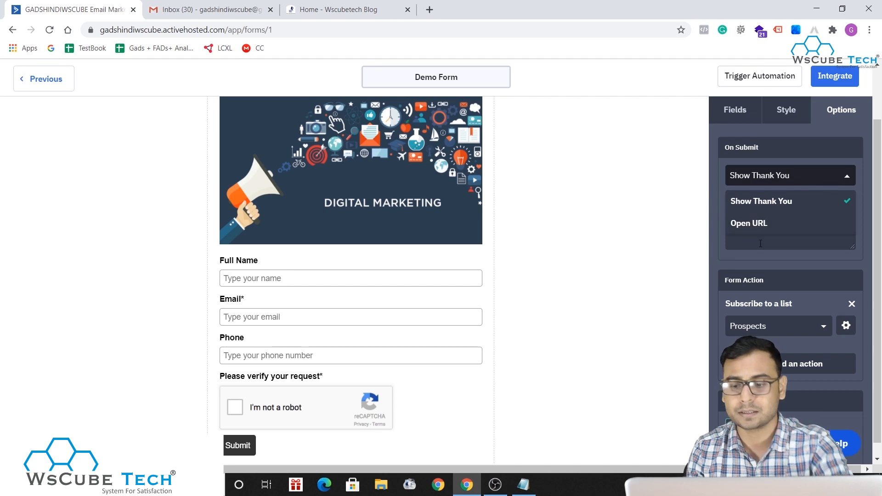
{"action": "left_click", "coordinate": [758, 201]}
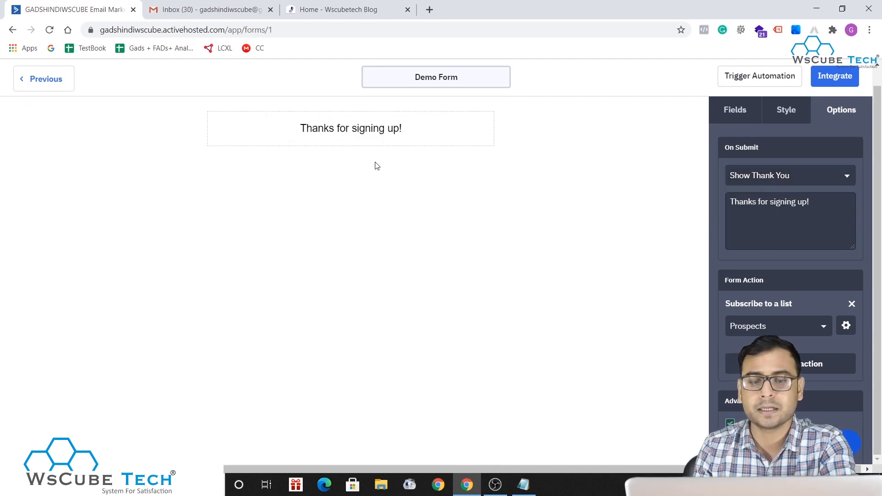
{"action": "left_click", "coordinate": [767, 153]}
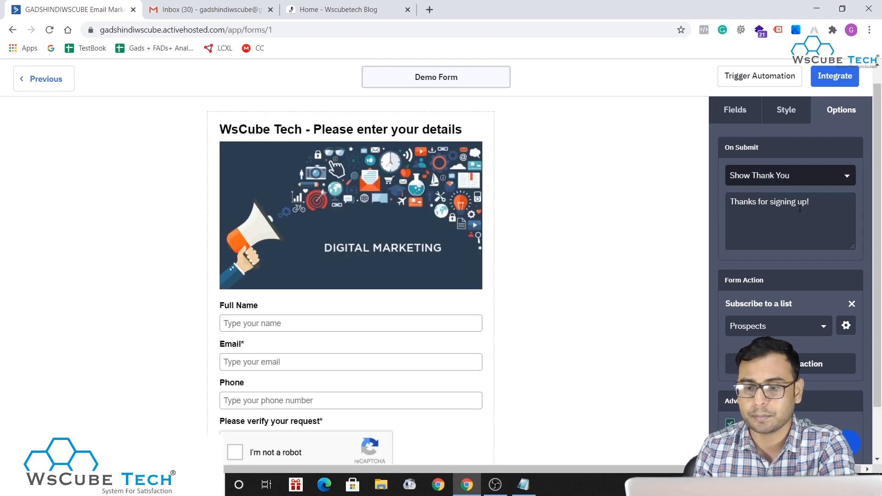
Turn off Opt-in Confirmation in the form action that subscribes contacts to the Prospects list, and save it
{"action": "scroll", "coordinate": [788, 217], "scroll_direction": "down", "scroll_amount": 2}
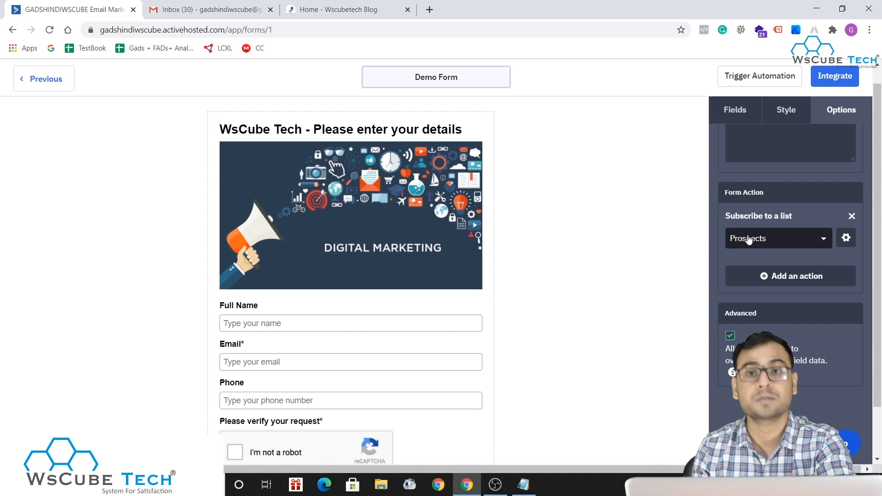
{"action": "left_click", "coordinate": [844, 239]}
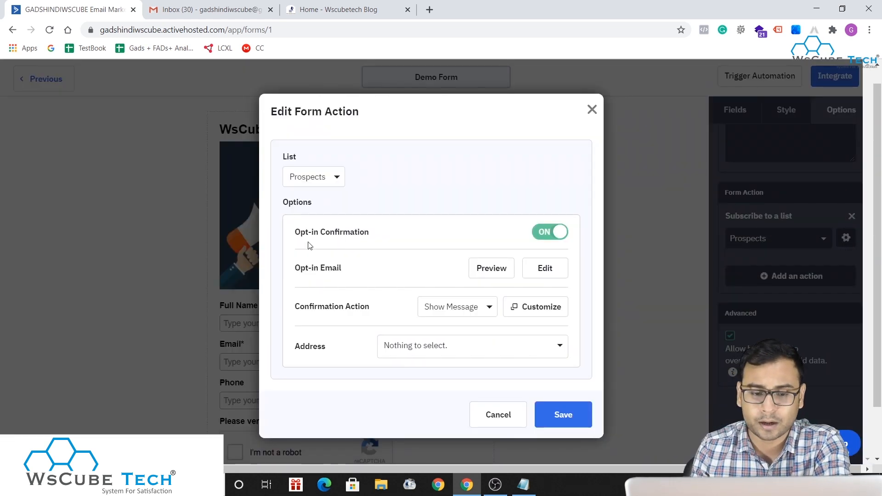
{"action": "left_click", "coordinate": [568, 233]}
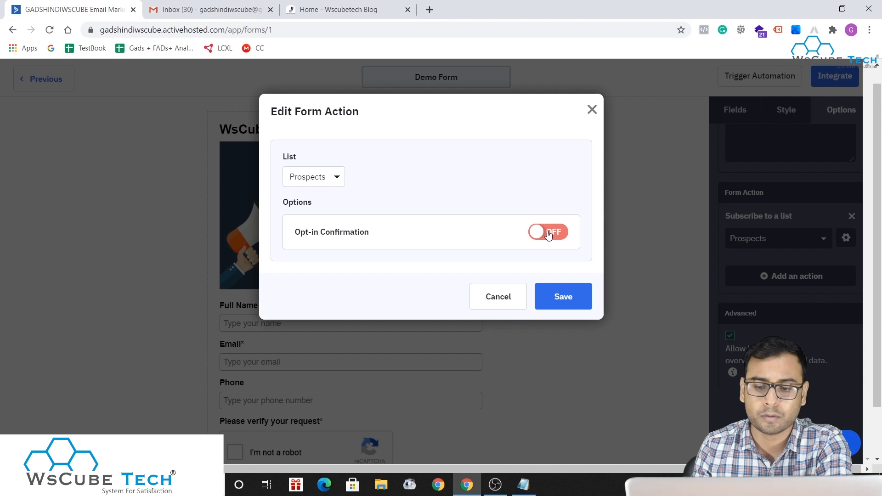
{"action": "left_click", "coordinate": [564, 298]}
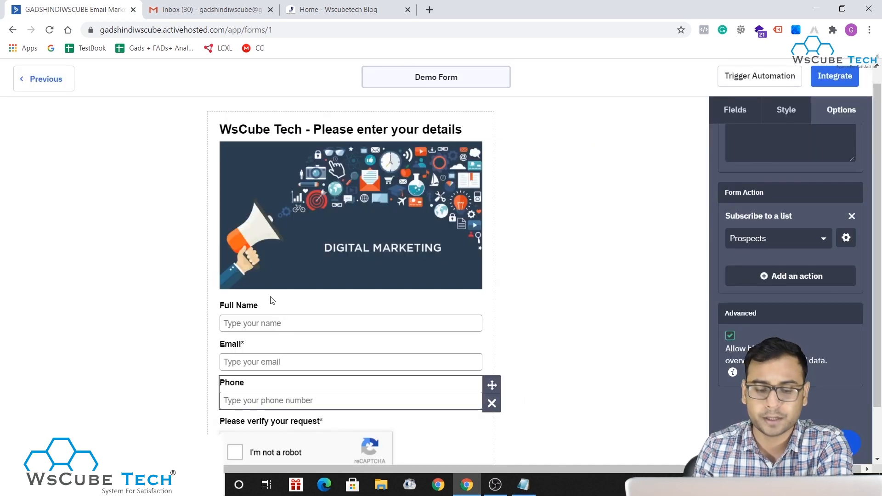
Open the integration page of Demo Form and look through its Simple Embed and Full Embed code
{"action": "scroll", "coordinate": [270, 302], "scroll_direction": "down", "scroll_amount": 1}
{"action": "scroll", "coordinate": [413, 220], "scroll_direction": "up", "scroll_amount": 2}
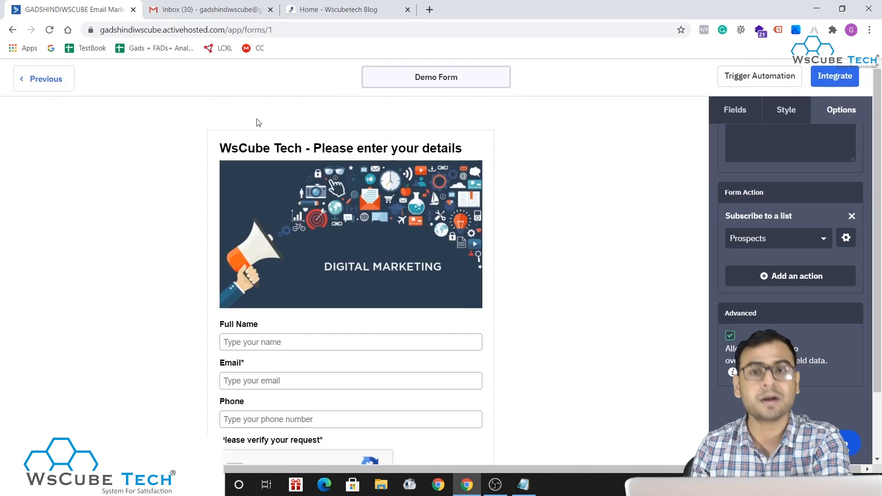
{"action": "left_click", "coordinate": [832, 74]}
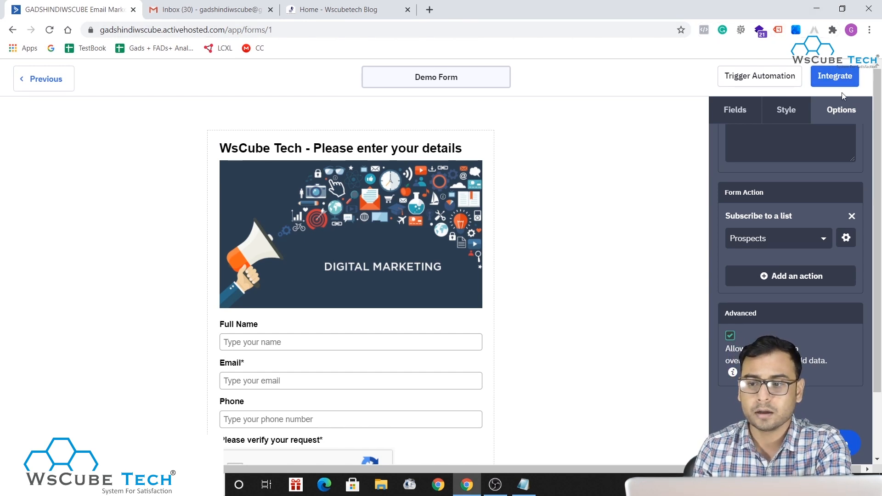
{"action": "scroll", "coordinate": [512, 325], "scroll_direction": "down", "scroll_amount": 4}
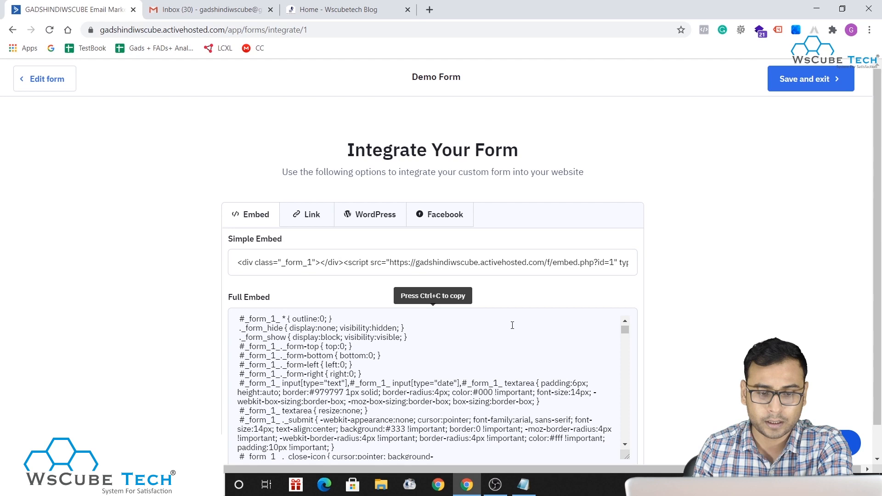
{"action": "scroll", "coordinate": [512, 325], "scroll_direction": "down", "scroll_amount": 2}
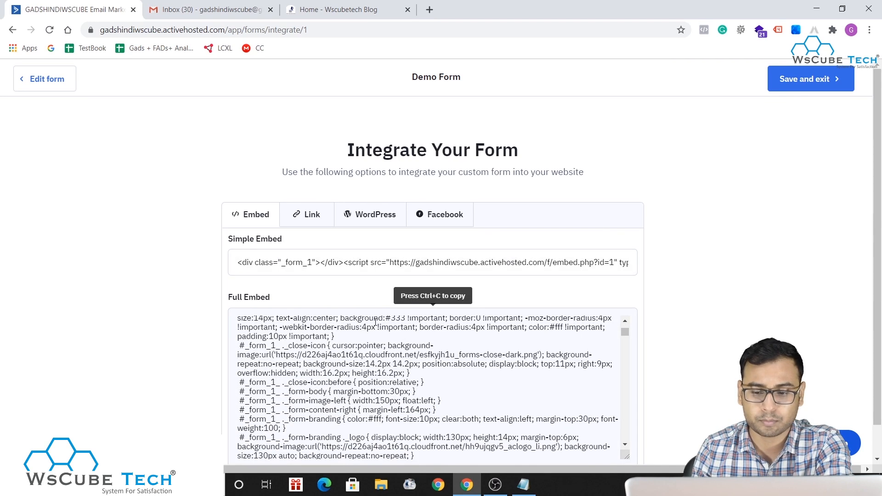
{"action": "scroll", "coordinate": [660, 301], "scroll_direction": "down", "scroll_amount": 1}
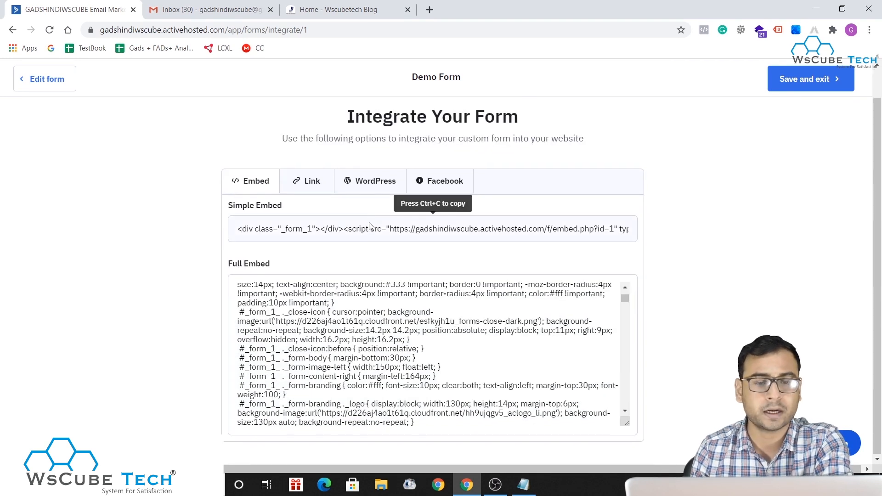
Switch to the website's browser tab and open the WordPress admin at parchamclasses.com/wp-admin
{"action": "left_click", "coordinate": [340, 4]}
{"action": "left_click", "coordinate": [364, 28]}
{"action": "left_click", "coordinate": [360, 31]}
{"action": "type", "text": "/wp-admin"}
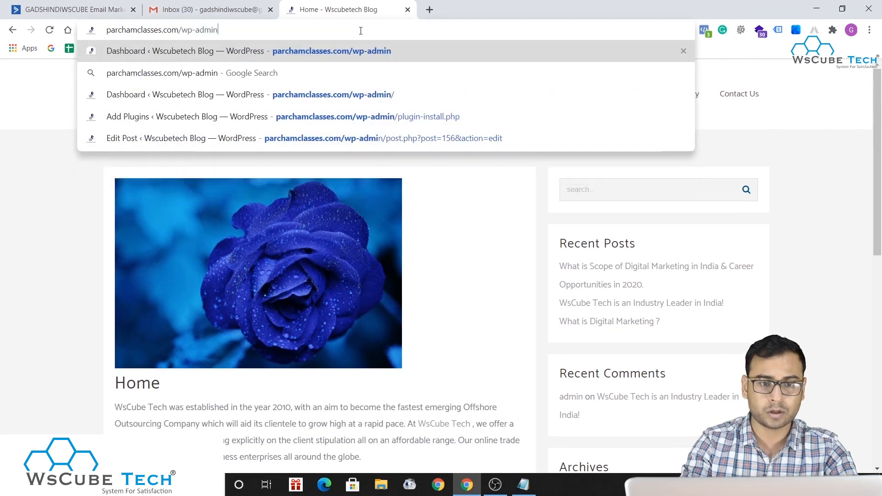
{"action": "key", "text": "Return"}
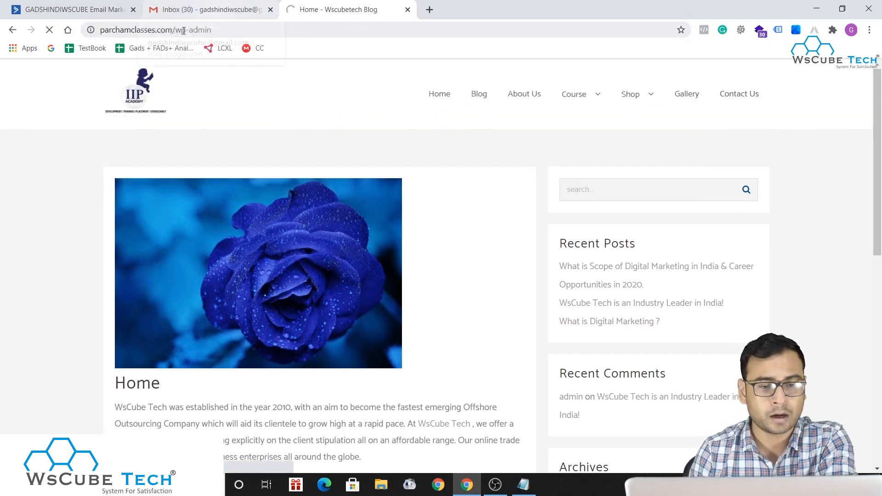